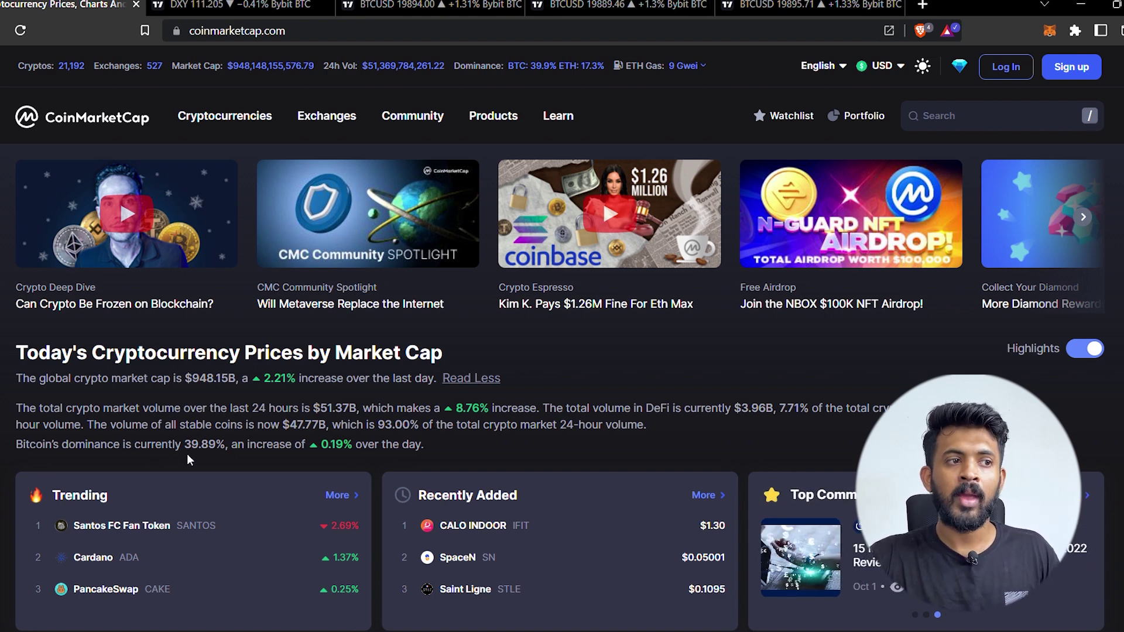
- Review the prices, percentage changes and market caps in the CoinMarketCap cryptocurrency list from Bitcoin through VeChain
scroll(188, 454, "down", 6)
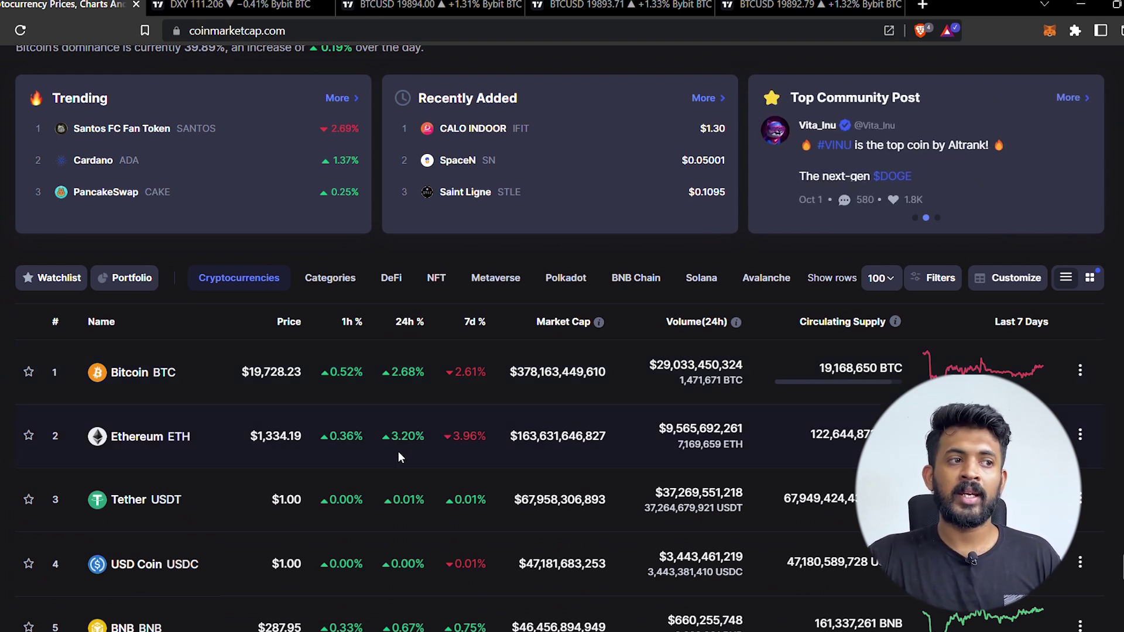
scroll(409, 446, "down", 4)
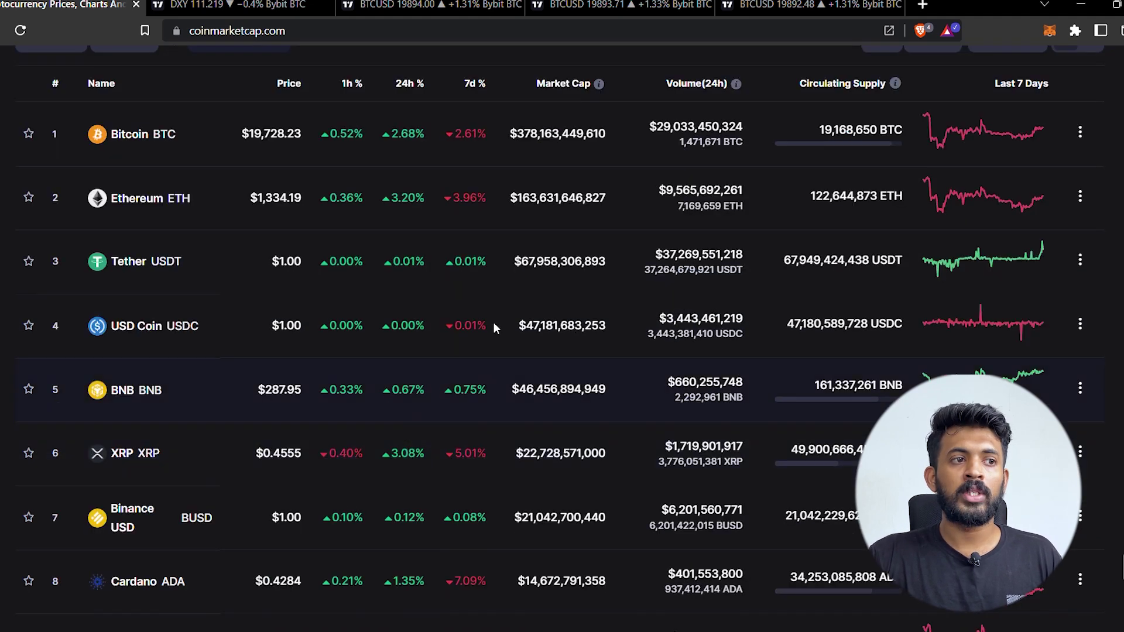
scroll(434, 425, "down", 4)
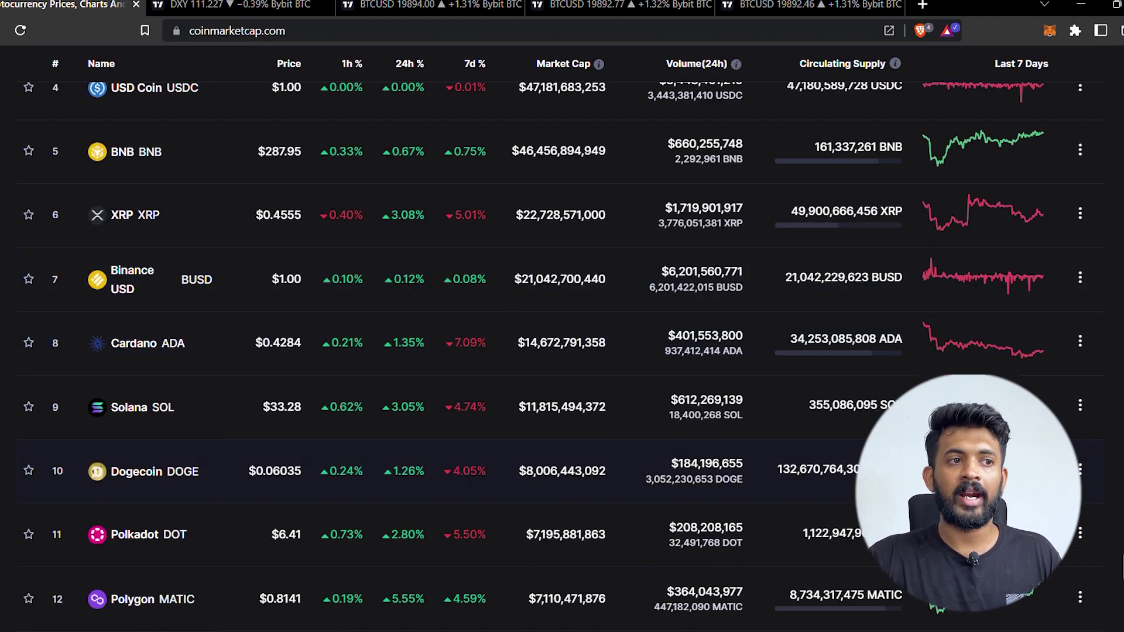
scroll(423, 462, "down", 3)
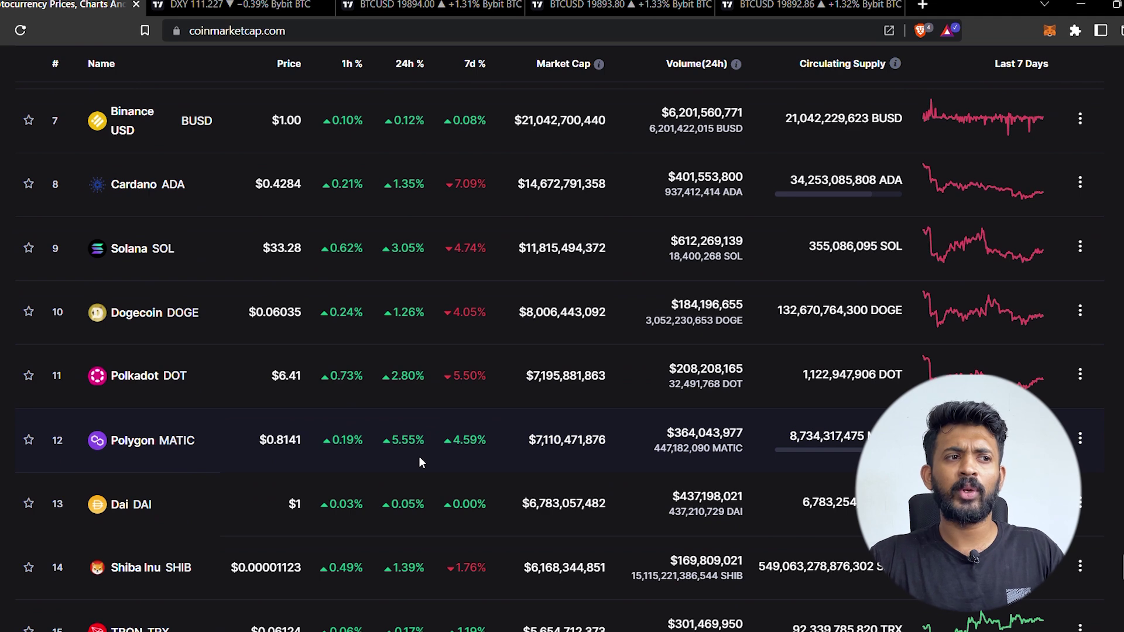
scroll(420, 461, "down", 1)
scroll(420, 461, "up", 1)
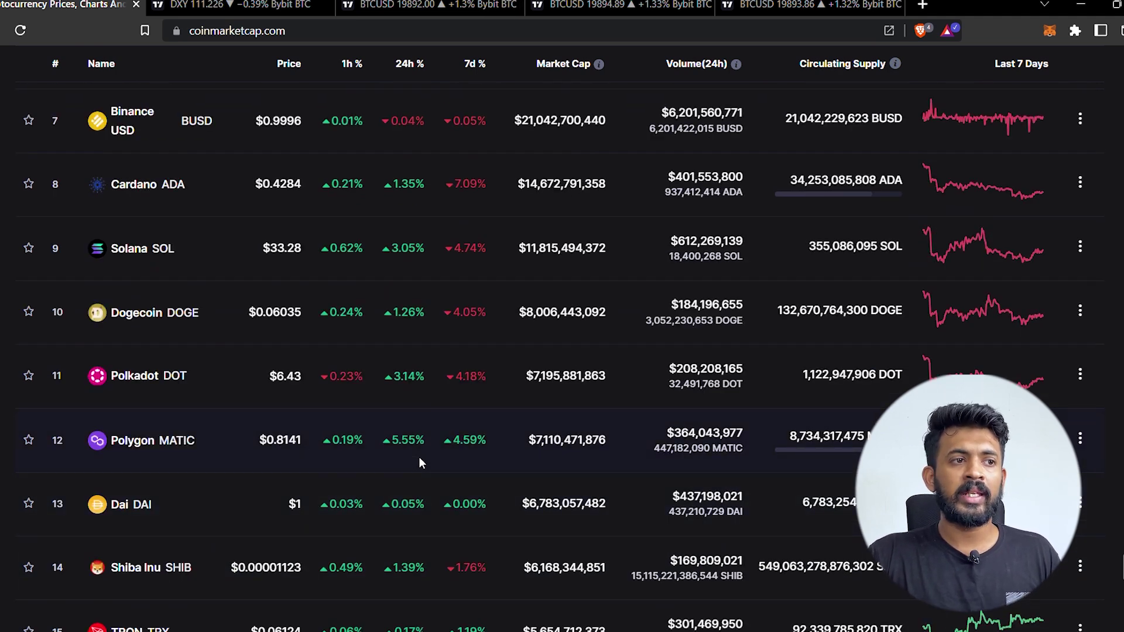
scroll(416, 462, "down", 4)
scroll(492, 489, "up", 4)
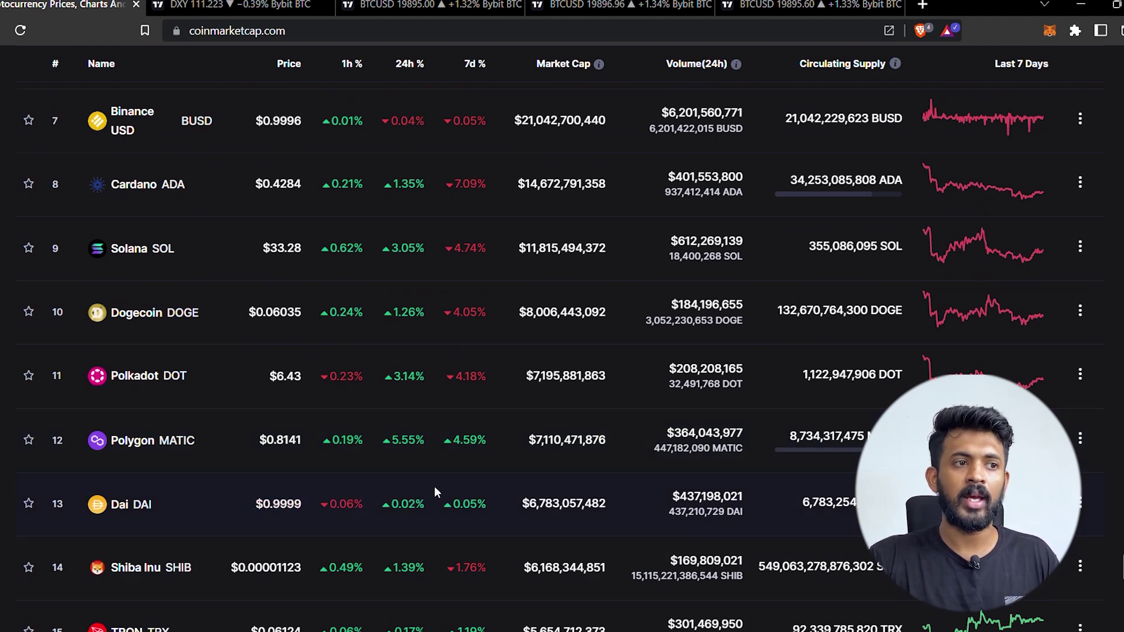
scroll(435, 492, "down", 10)
scroll(434, 492, "down", 3)
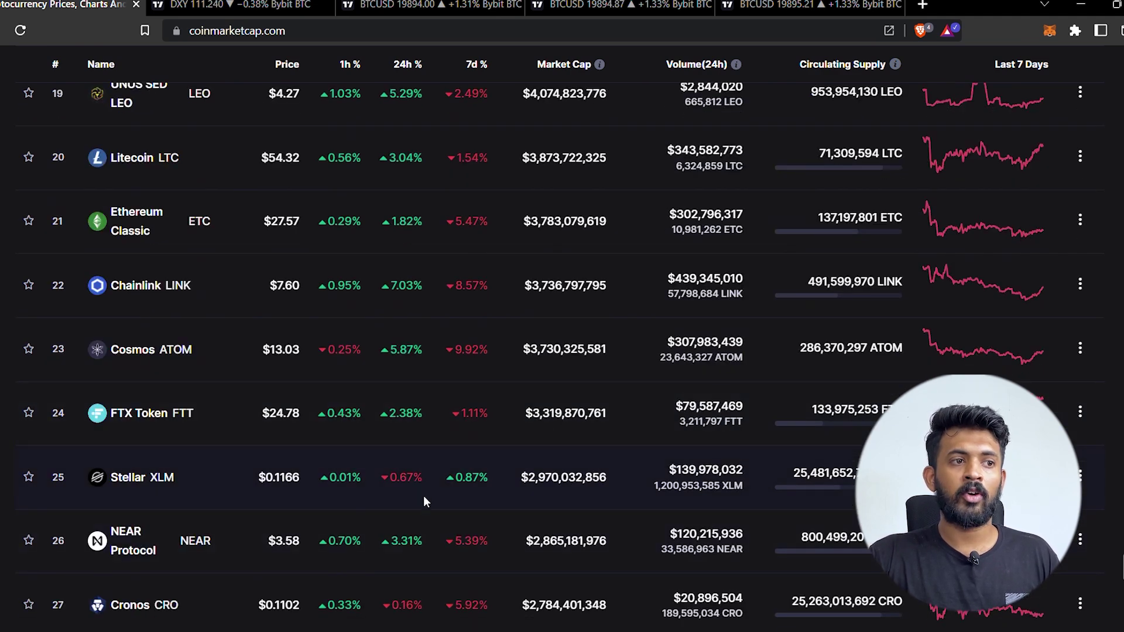
scroll(409, 492, "down", 2)
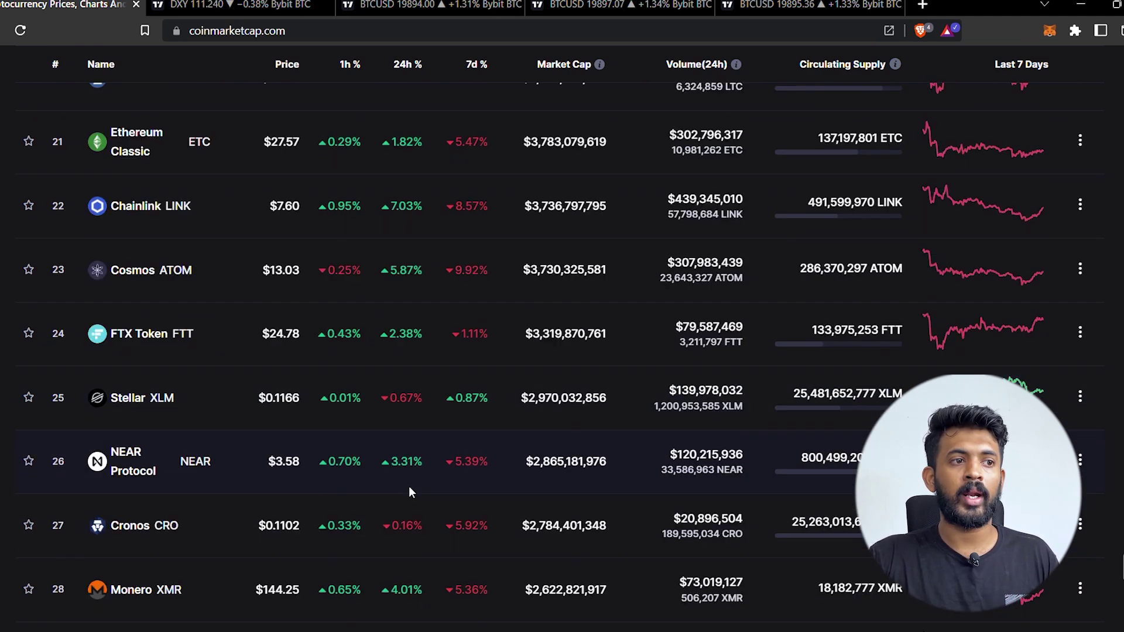
scroll(389, 519, "down", 3)
scroll(474, 500, "down", 3)
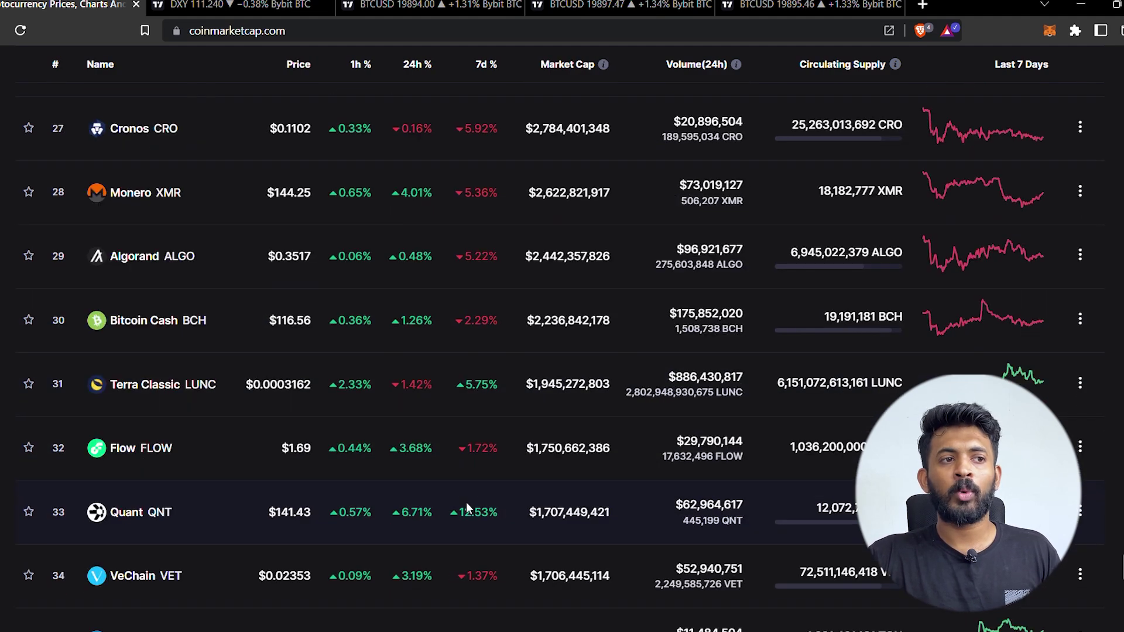
scroll(467, 505, "up", 13)
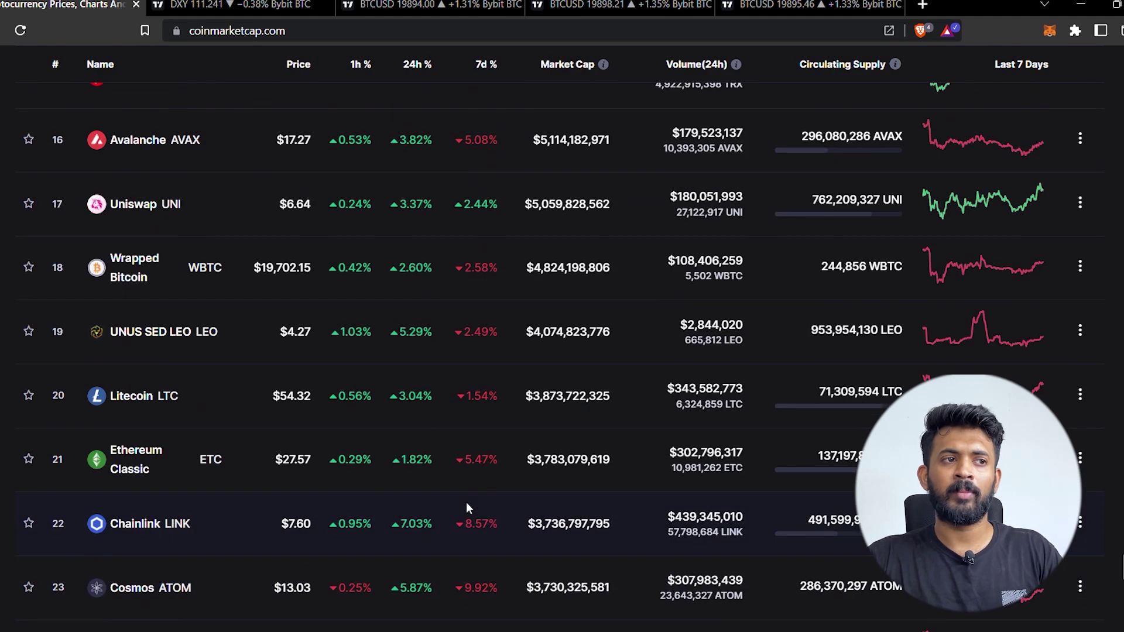
scroll(466, 504, "up", 6)
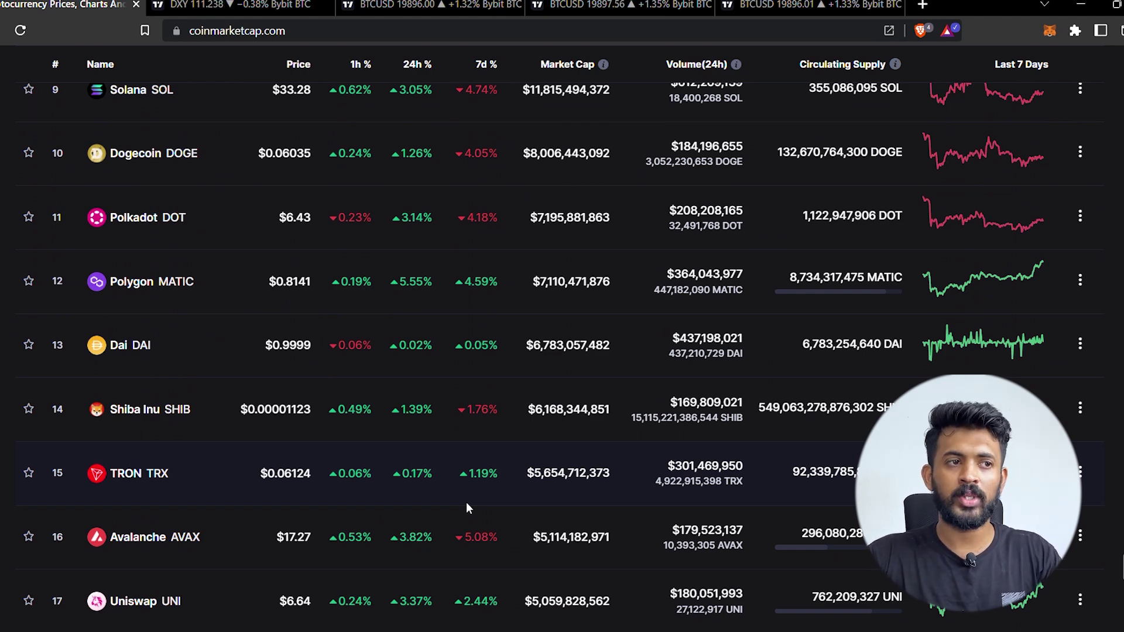
scroll(466, 501, "up", 14)
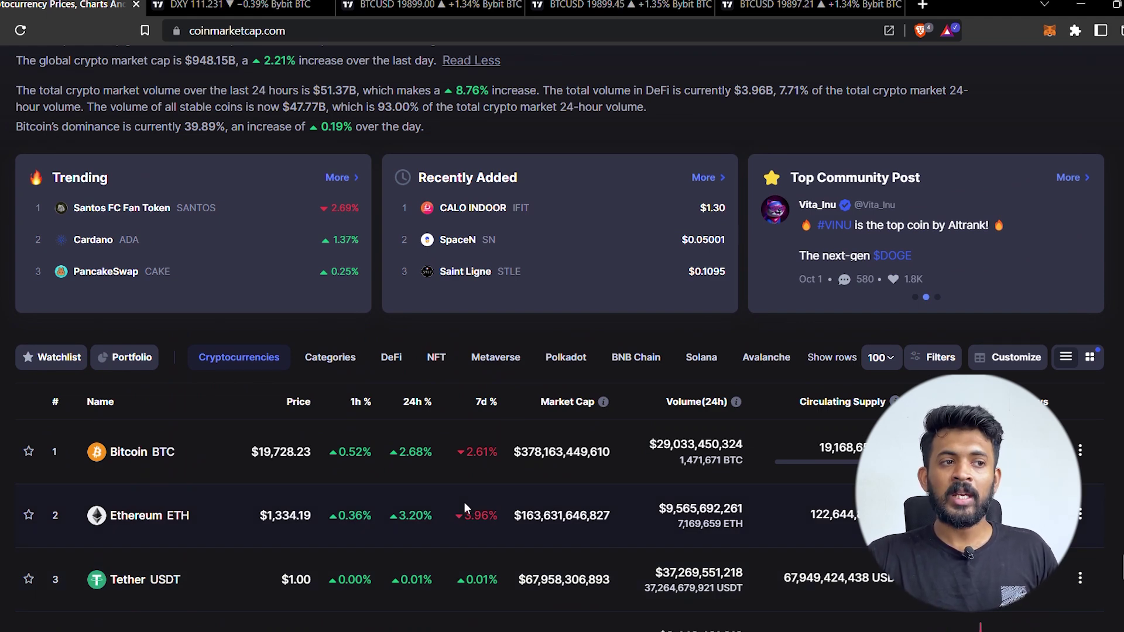
scroll(465, 502, "up", 5)
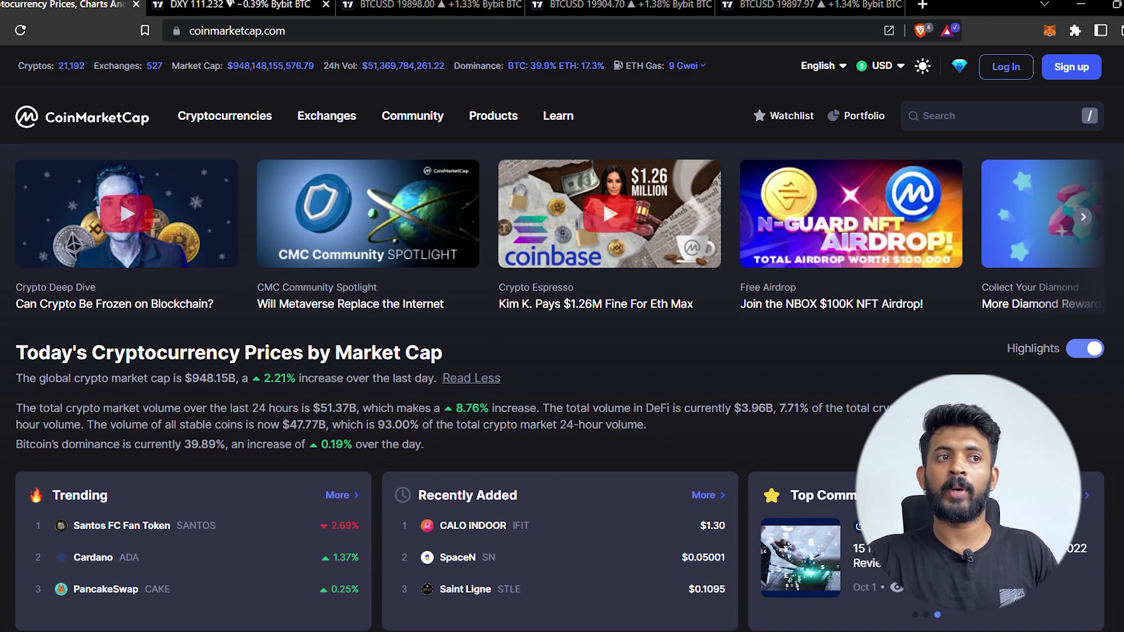
- Switch to the TradingView chart of the U.S. Dollar Currency Index and overlay BTCUSD from Bitstamp as a comparison symbol
left_click(226, 3)
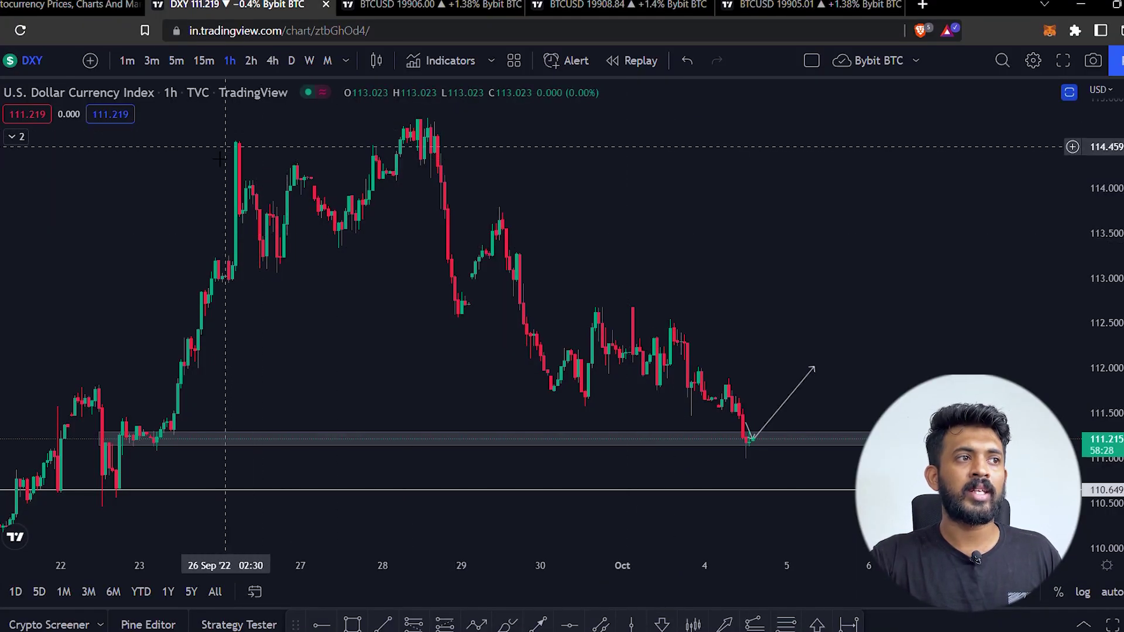
left_click(93, 63)
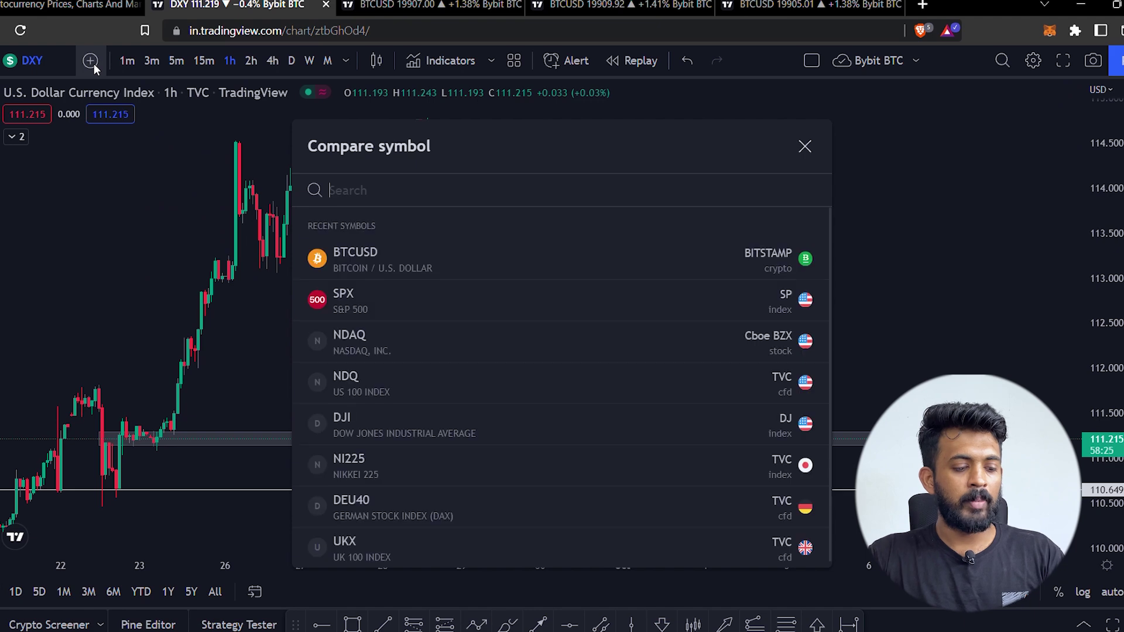
type("BTCUSD")
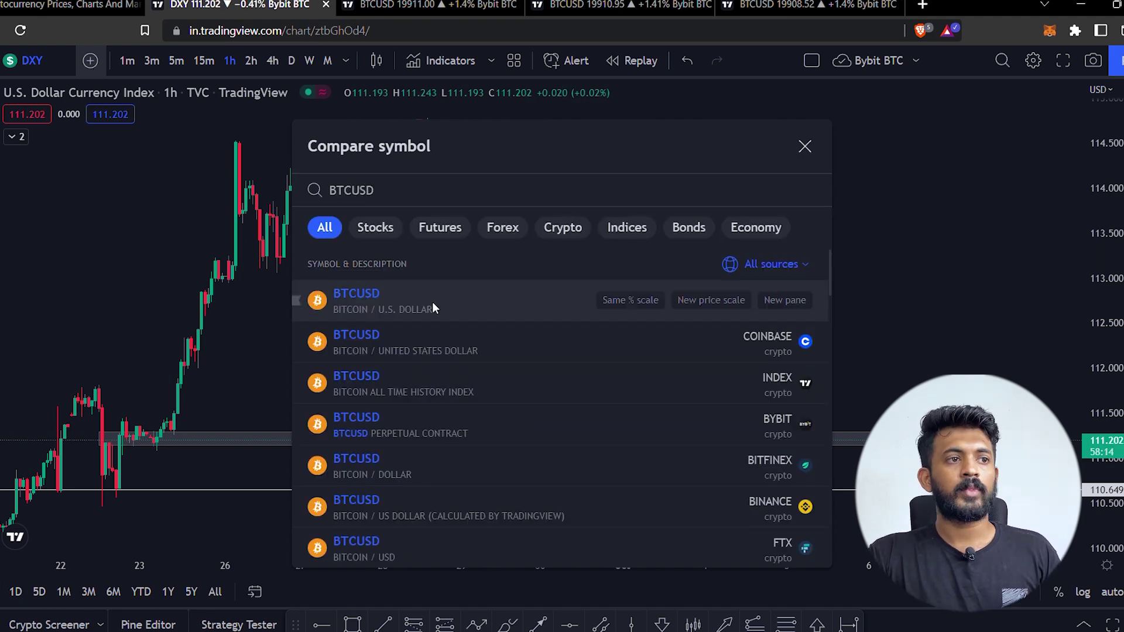
left_click(432, 298)
left_click(804, 147)
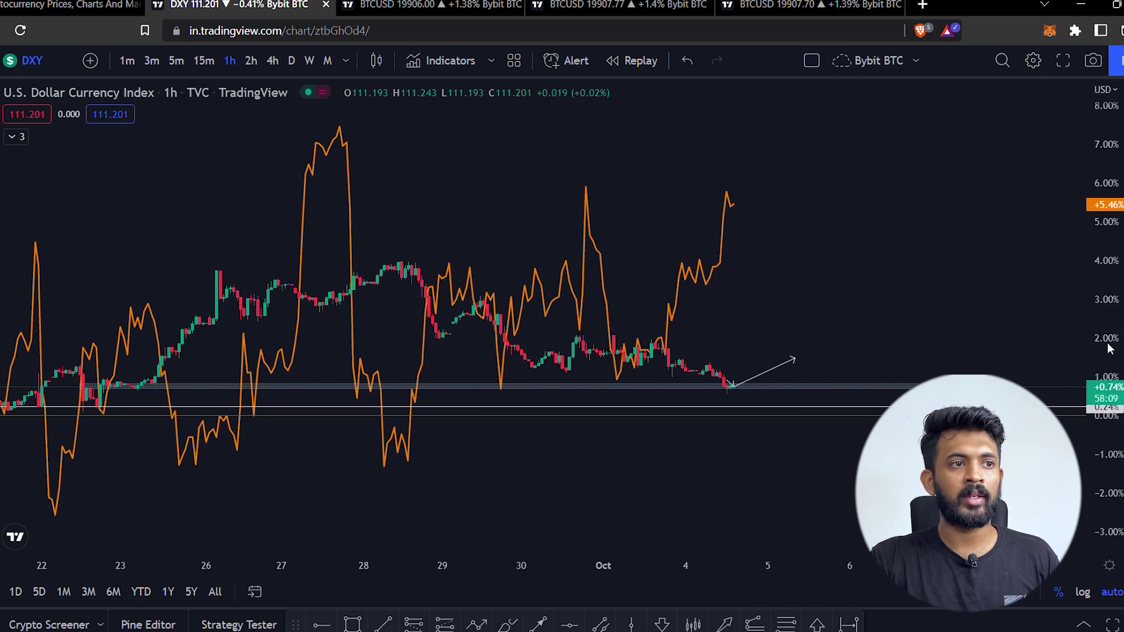
- Compare the BTCUSD line with the dollar index candles from late September to 4 October
left_click_drag(439, 287, 480, 285)
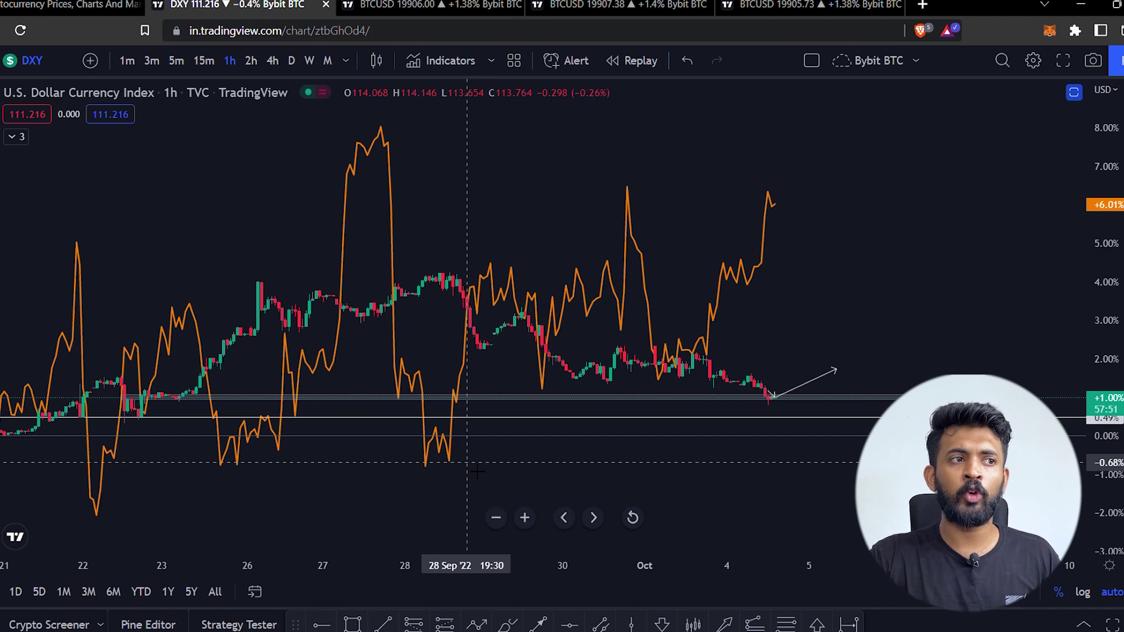
left_click_drag(240, 257, 371, 289)
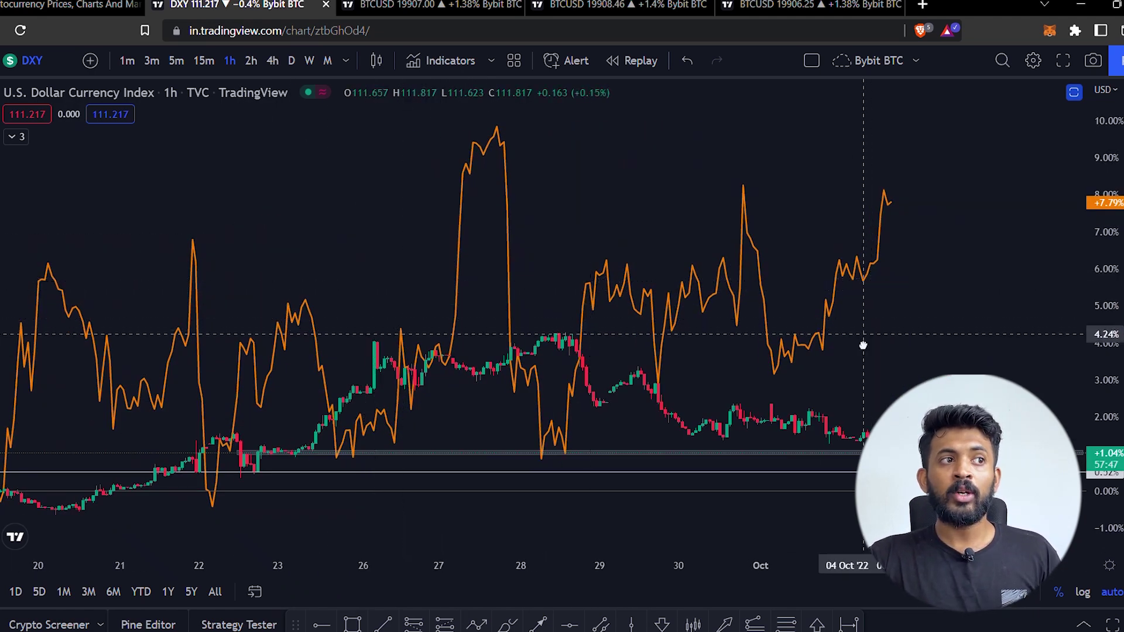
left_click_drag(875, 345, 825, 374)
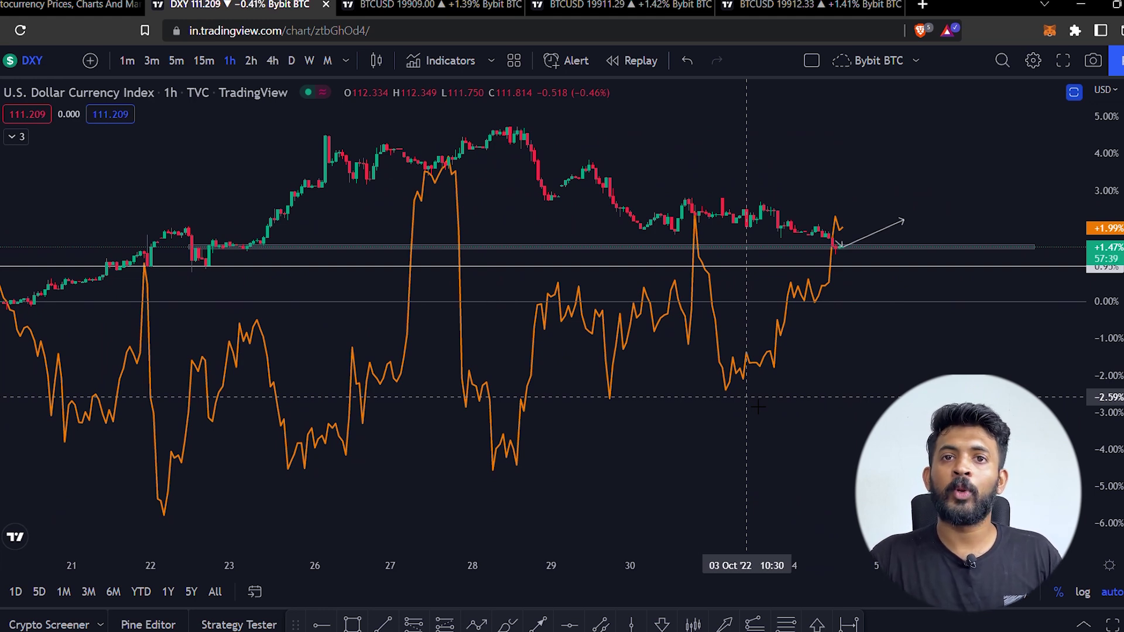
- Remove the BTCUSD comparison from the dollar index chart and collapse the indicator legend
left_click(15, 137)
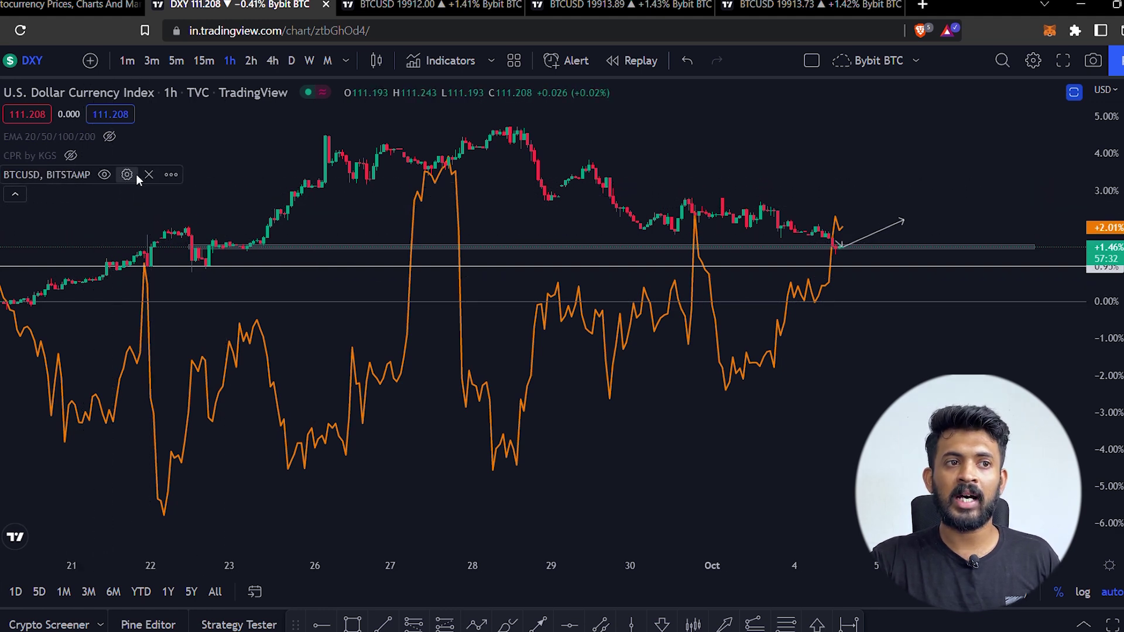
left_click(144, 175)
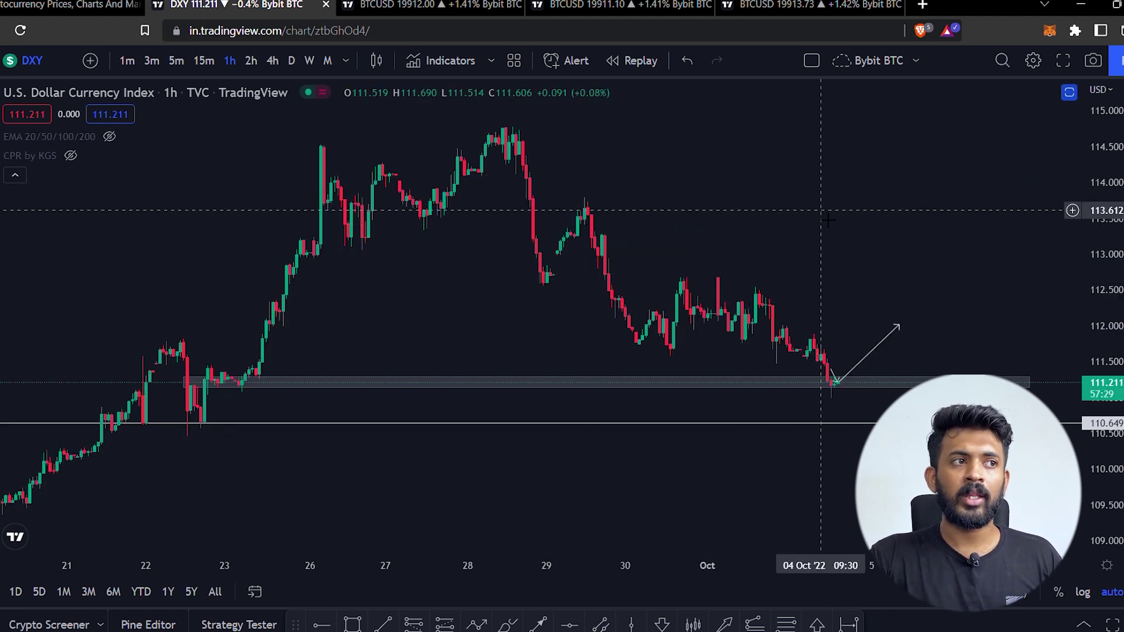
scroll(820, 211, "right", 3)
left_click(15, 175)
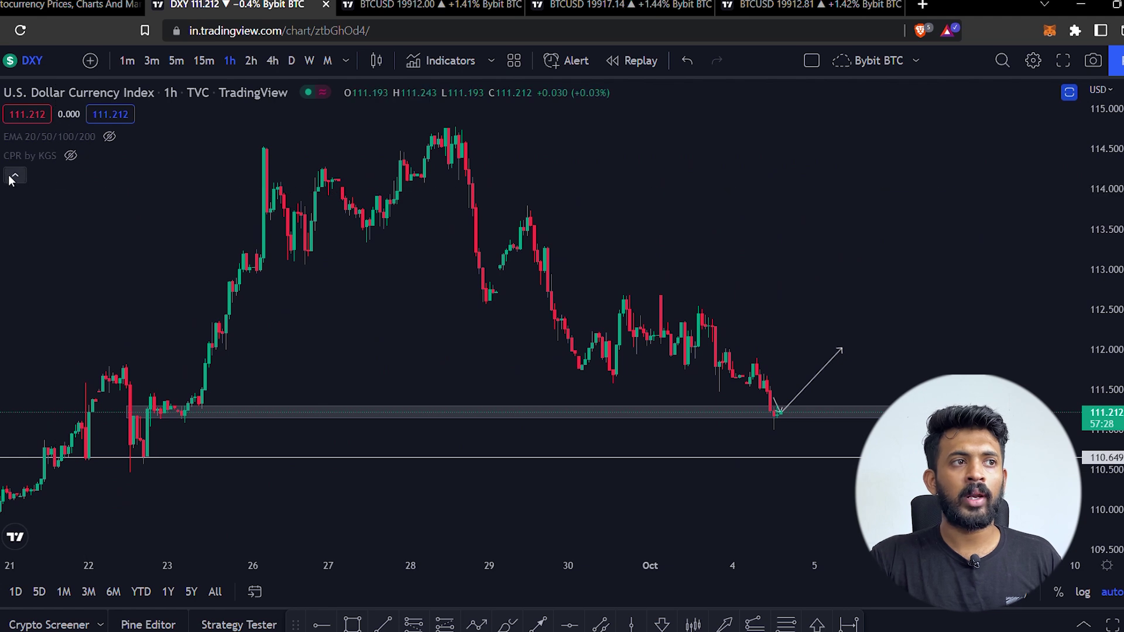
- View the dollar index at the 2-hour interval and examine how price meets the grey support zone
left_click(251, 60)
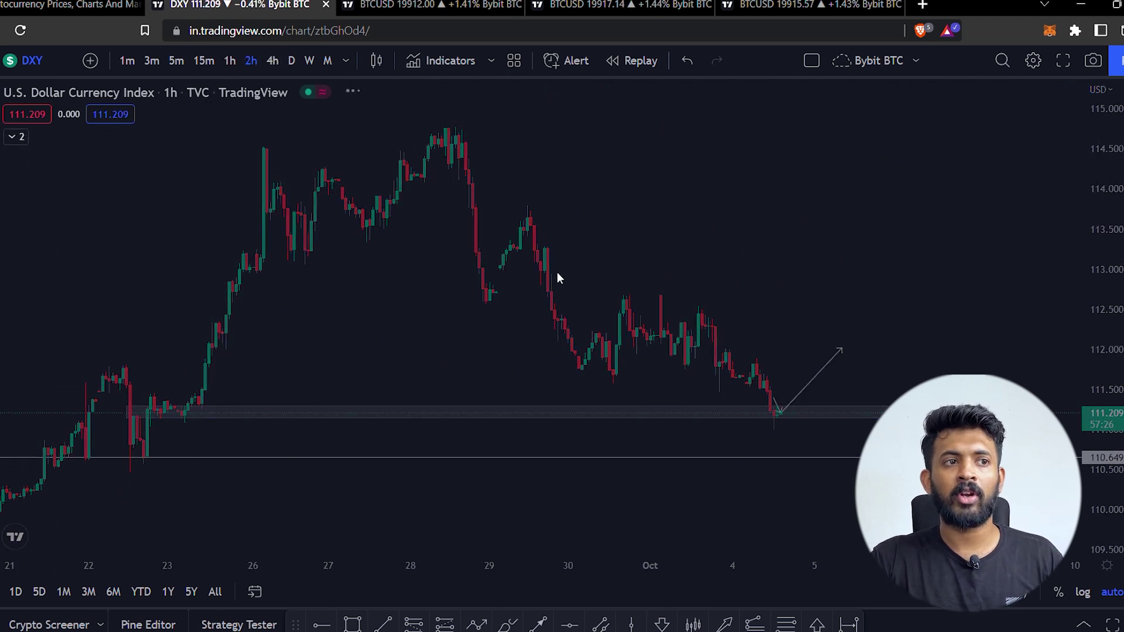
scroll(781, 226, "up", 4)
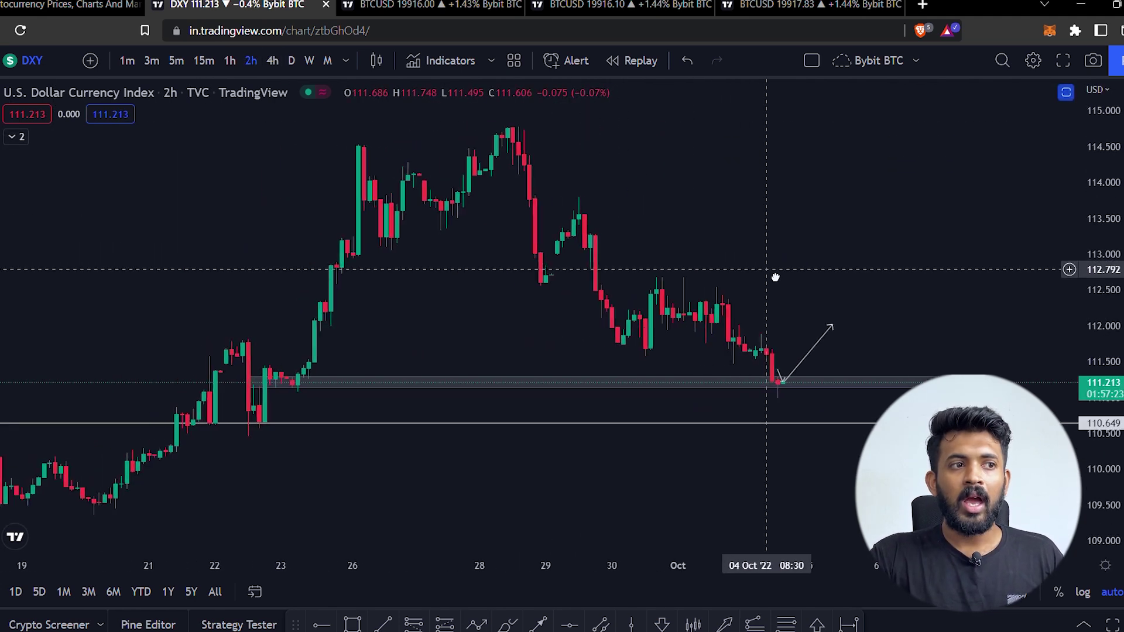
left_click_drag(781, 234, 778, 186)
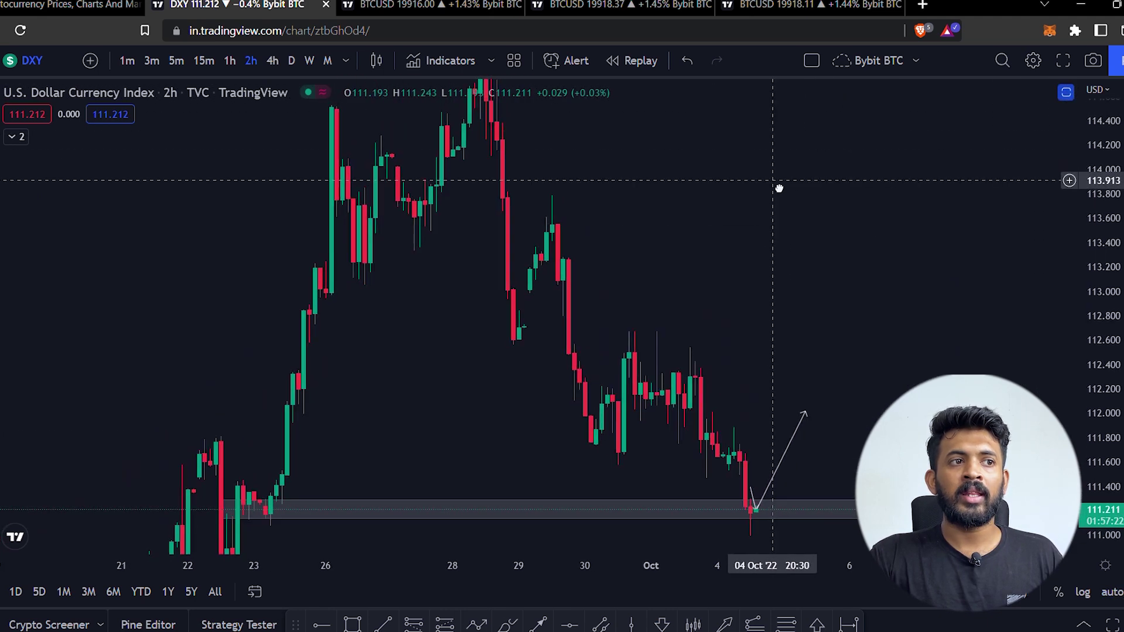
left_click_drag(1106, 258, 1104, 354)
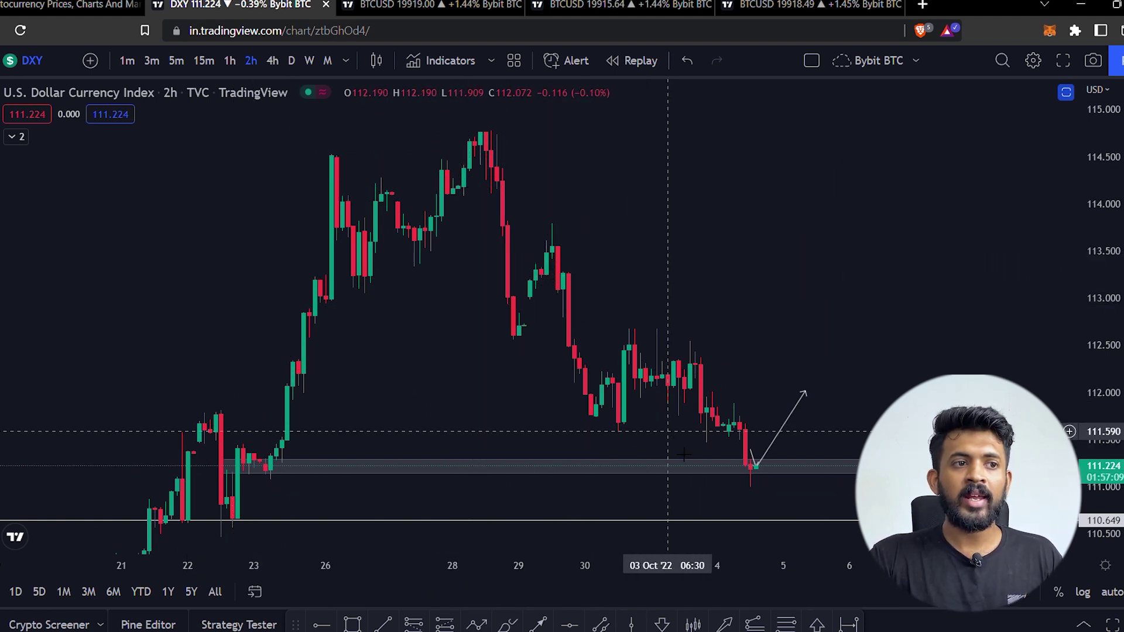
left_click(613, 467)
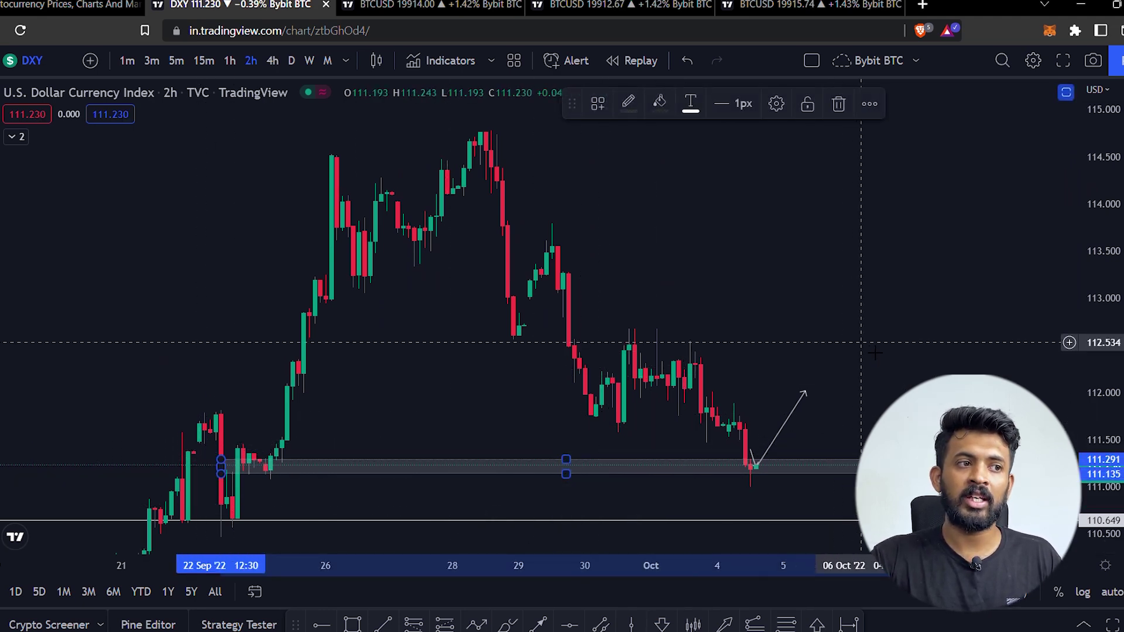
left_click(276, 457)
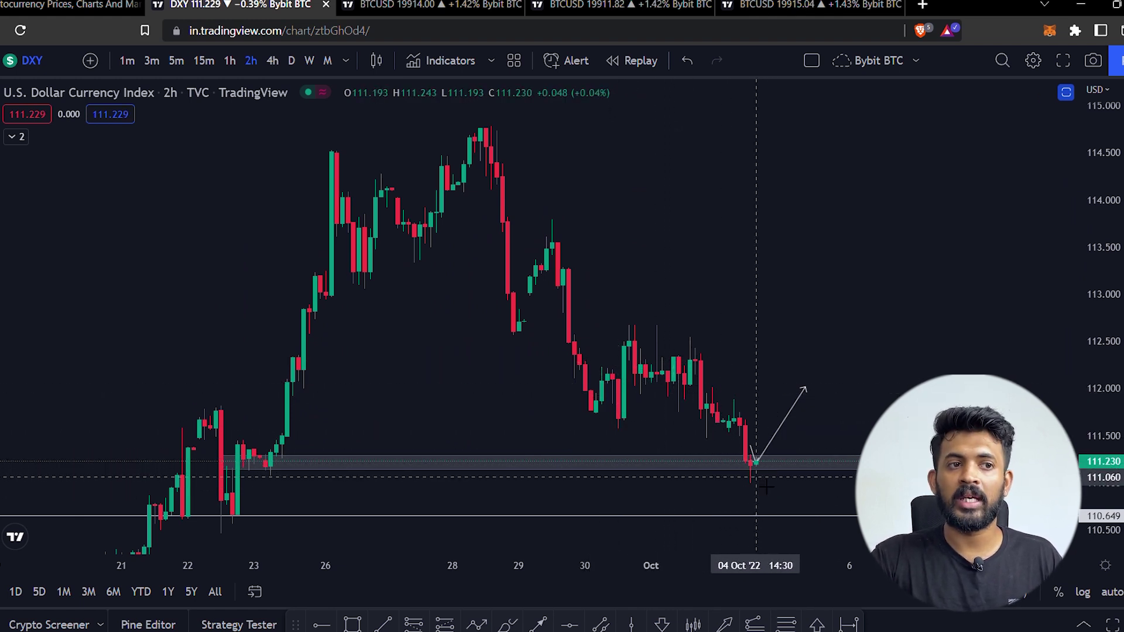
left_click_drag(838, 374, 812, 364)
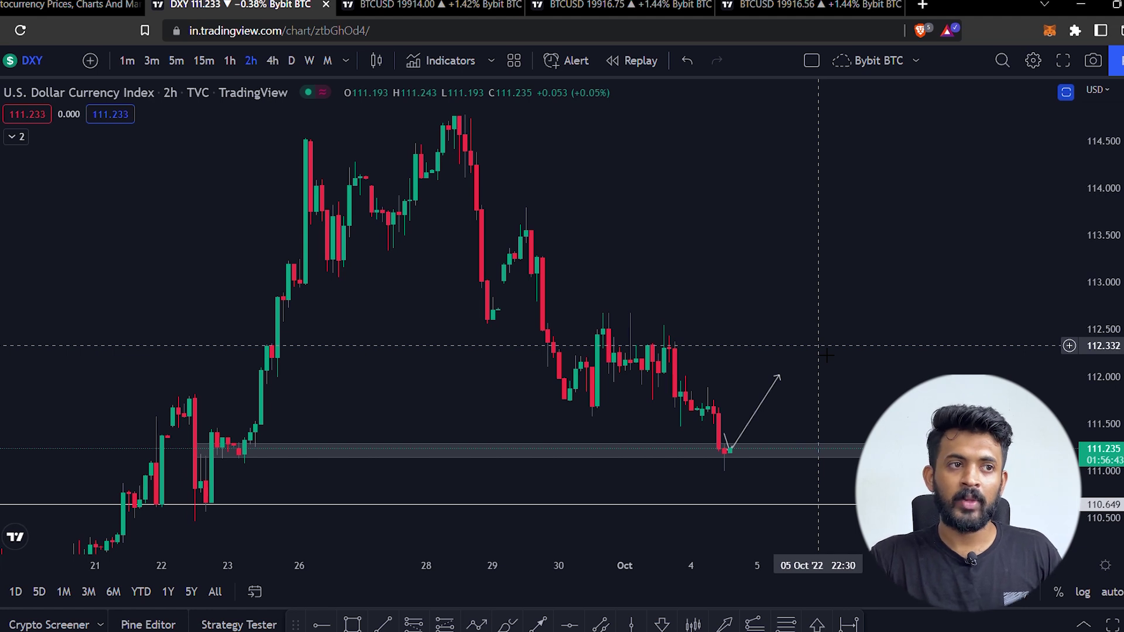
left_click_drag(825, 354, 780, 271)
- Set the dollar index chart to the daily interval and examine the recent pullback to the support zone
left_click(292, 60)
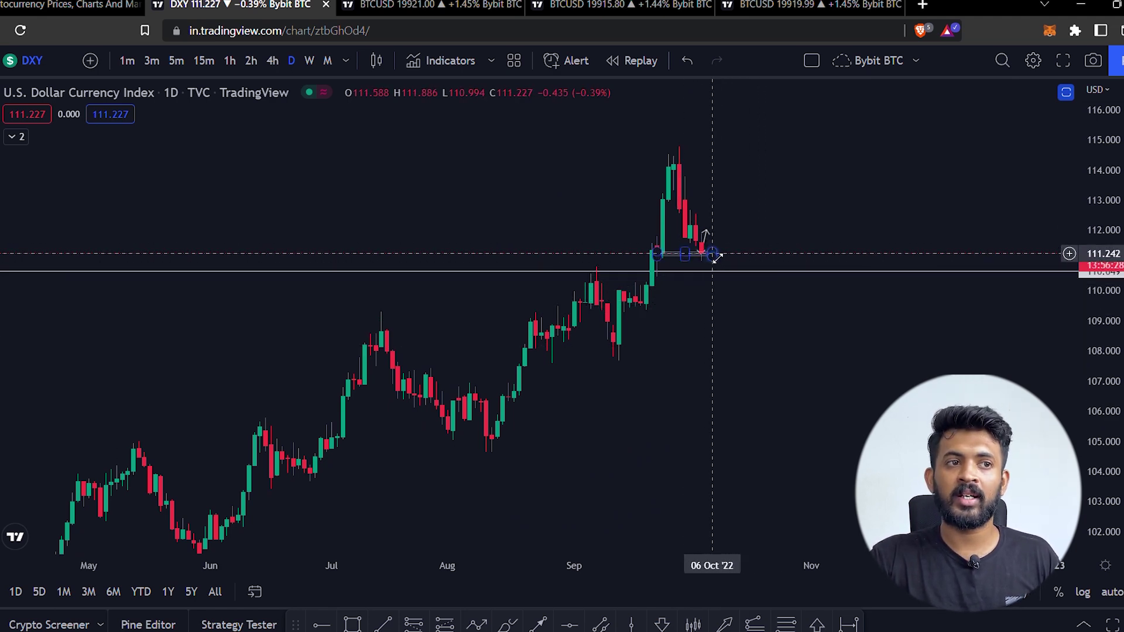
left_click_drag(712, 253, 751, 404)
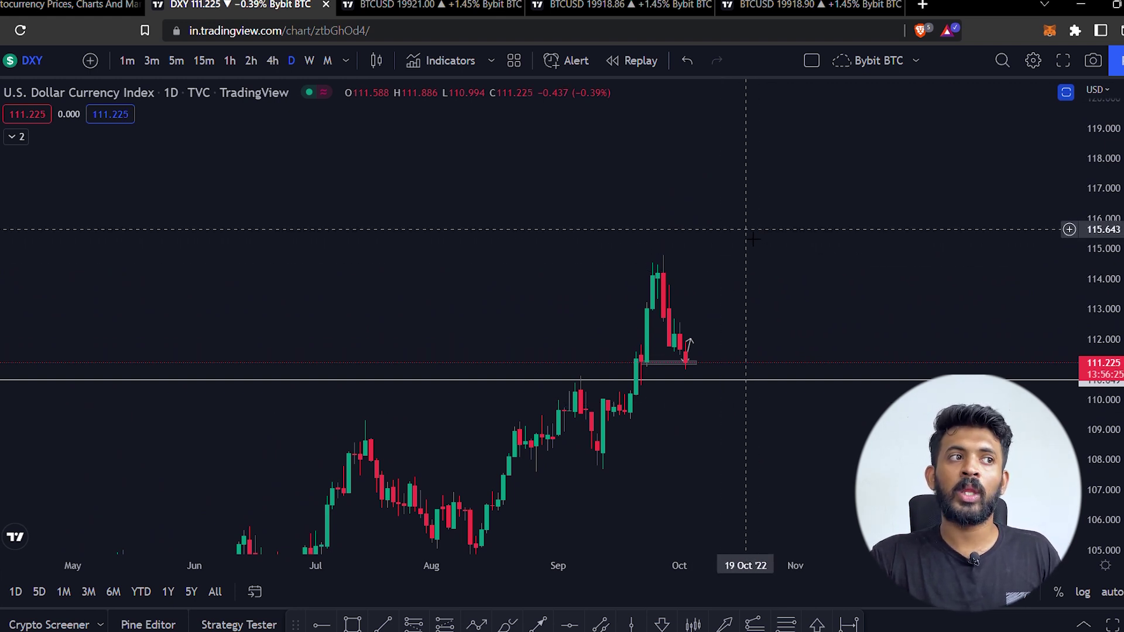
left_click_drag(520, 297, 525, 279)
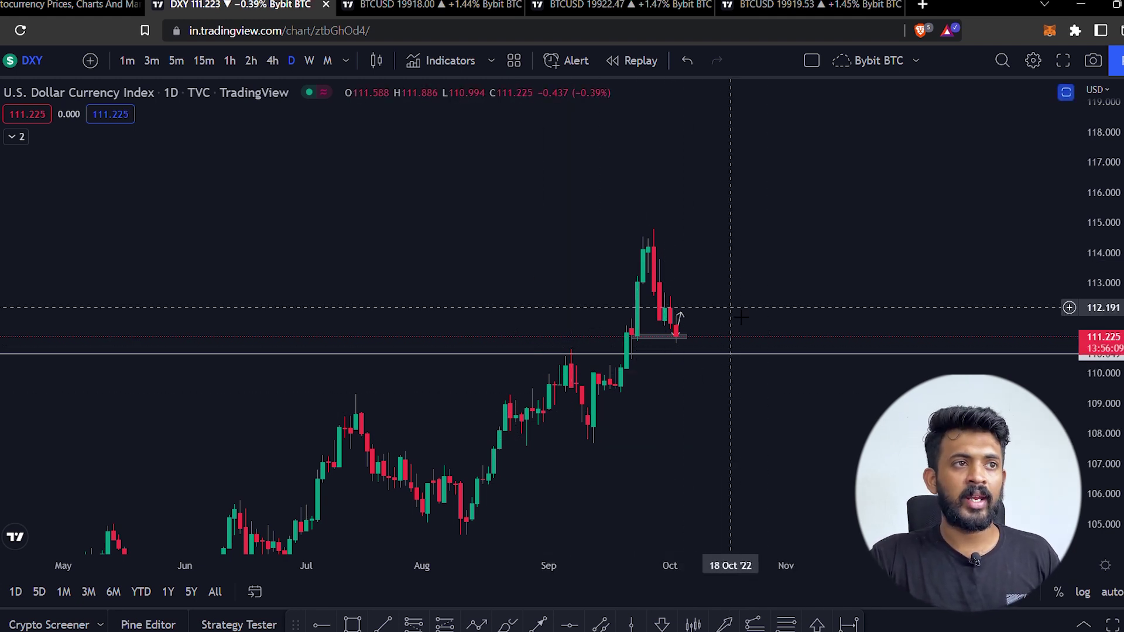
- Switch to the daily BTCUSD chart and mark the 15 August high at the start of the descending trendline with a down arrow
key("ctrl+Tab")
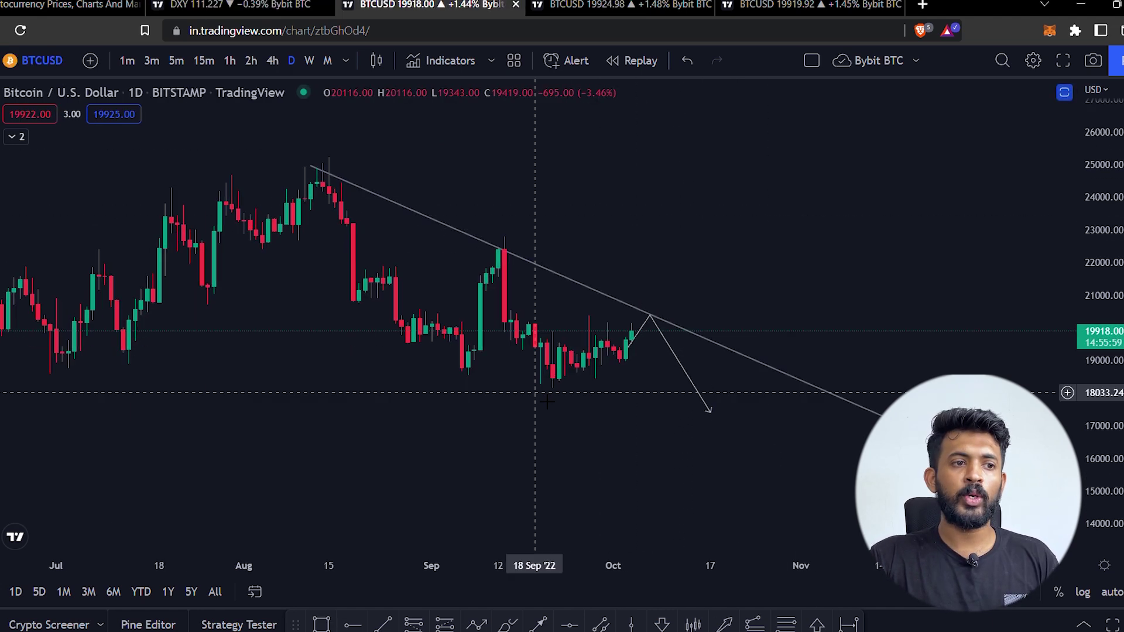
left_click(661, 621)
left_click(328, 166)
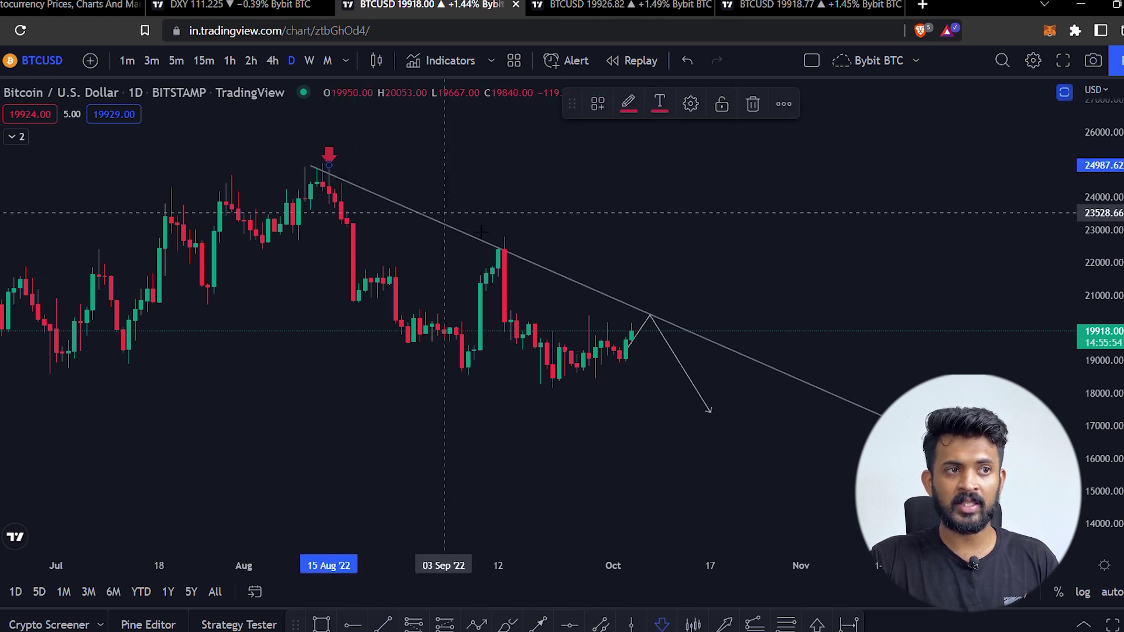
- Mark the 13 September high and the projected 7 October trendline touch with down arrows
left_click(505, 241)
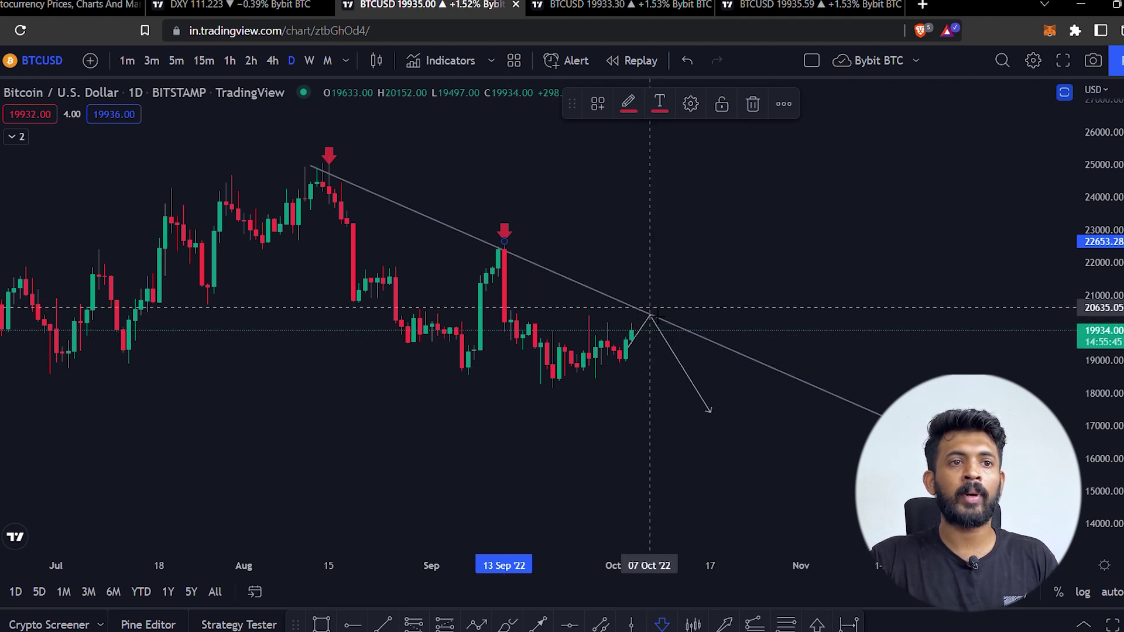
left_click(650, 307)
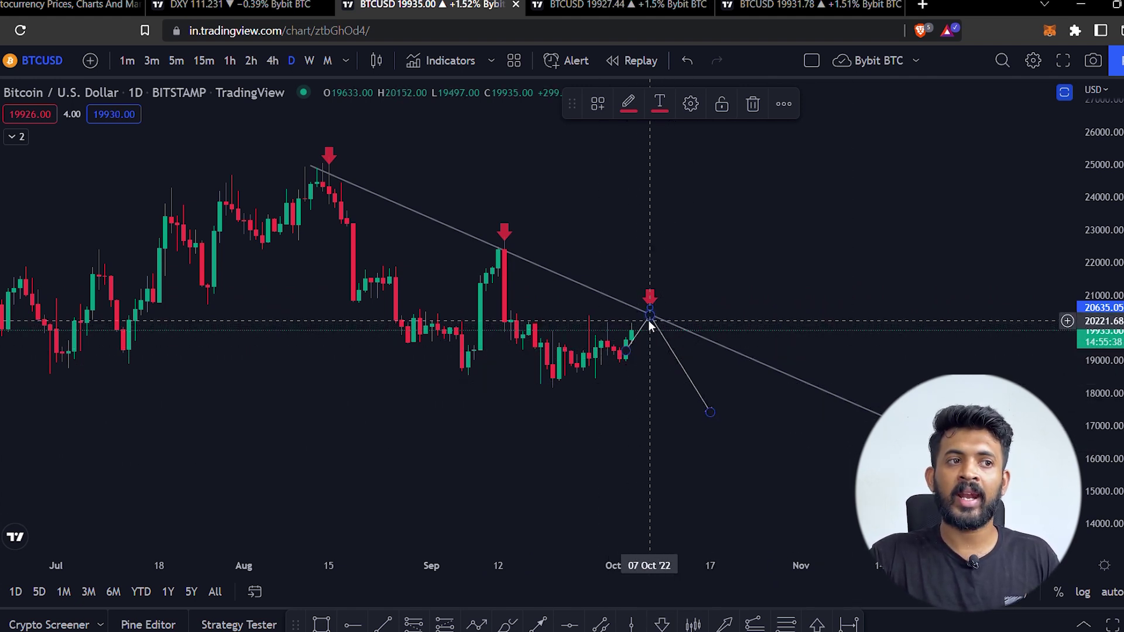
- Draw a rectangle zone from 25 August to 29 October between about 19,638 and 20,416
left_click_drag(755, 422, 772, 420)
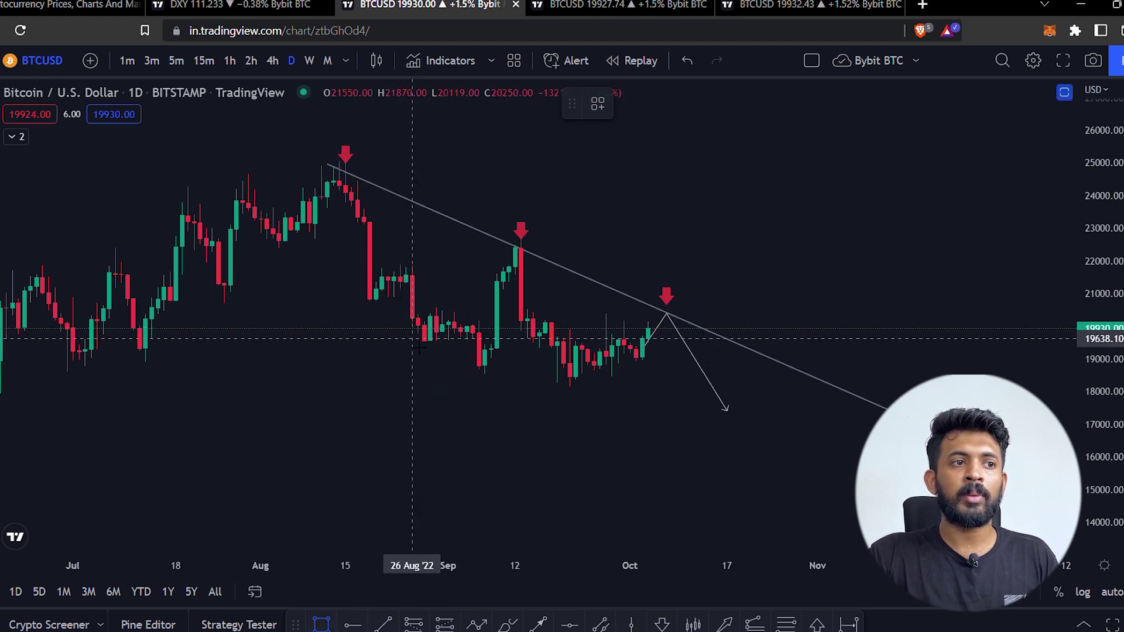
left_click_drag(405, 338, 799, 313)
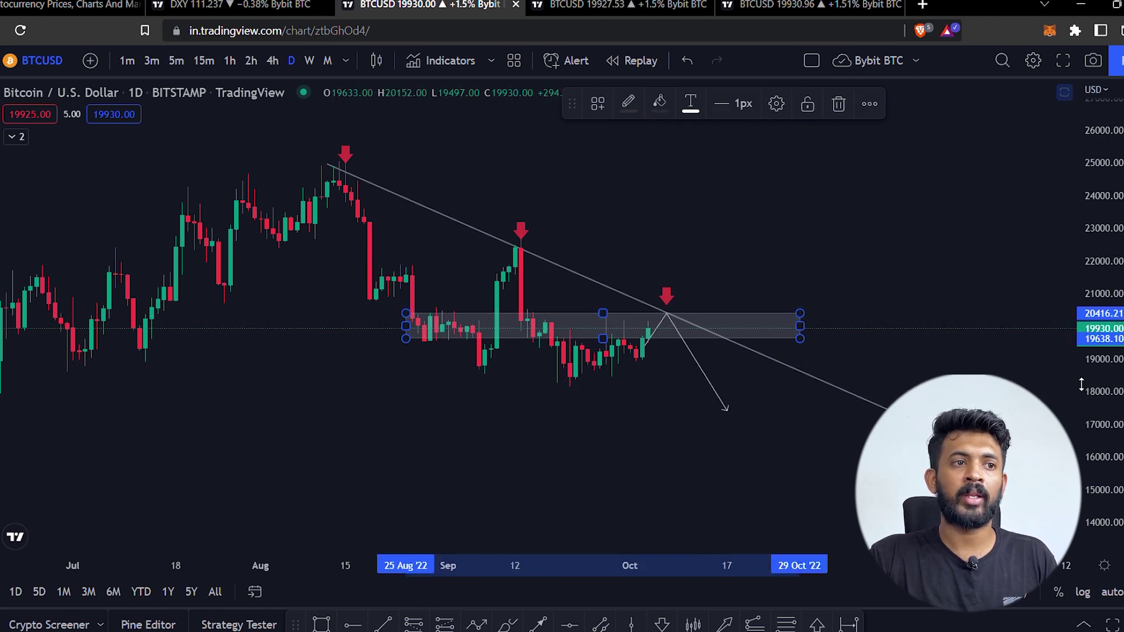
right_click(708, 413)
left_click(611, 418)
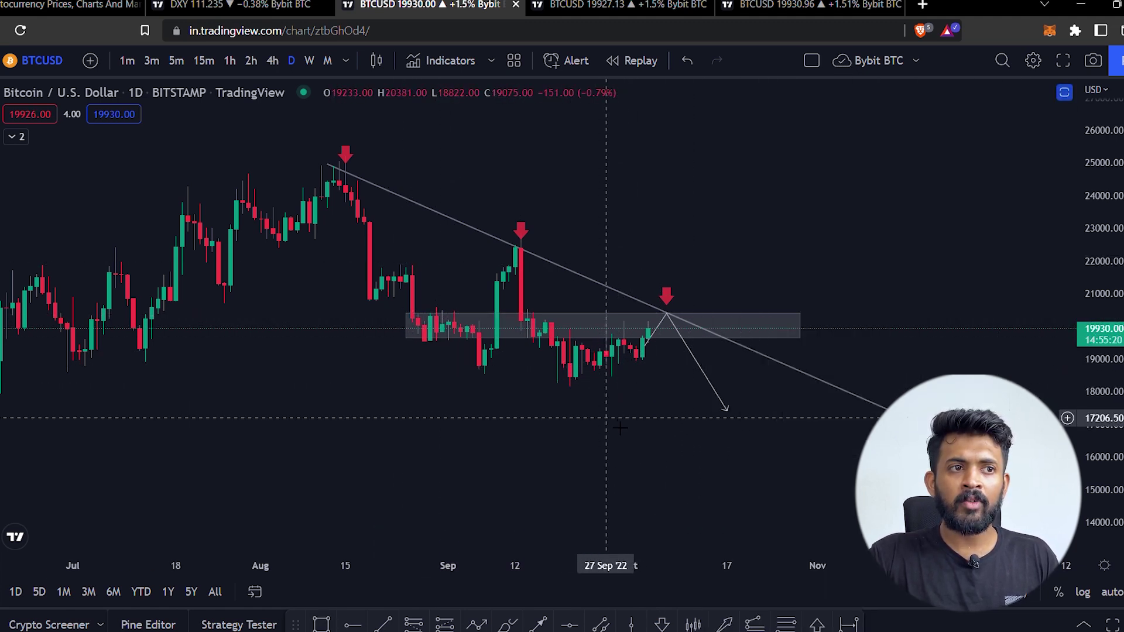
- Inspect price inside the new BTCUSD zone and compare it with the daily dollar index chart
scroll(883, 319, "up", 5)
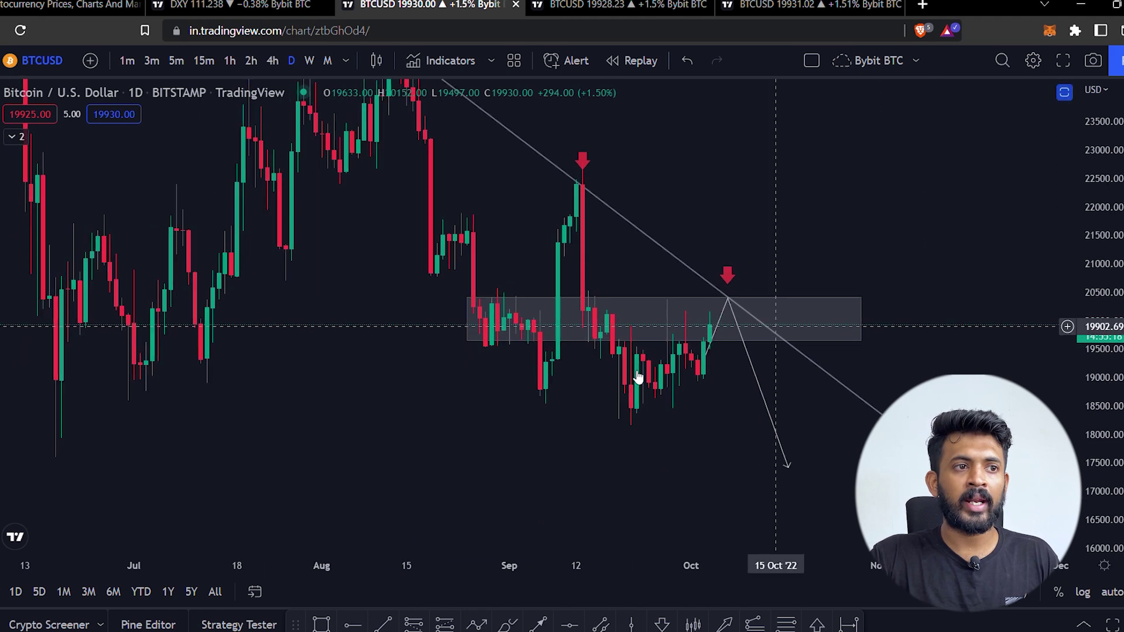
left_click_drag(529, 465, 627, 454)
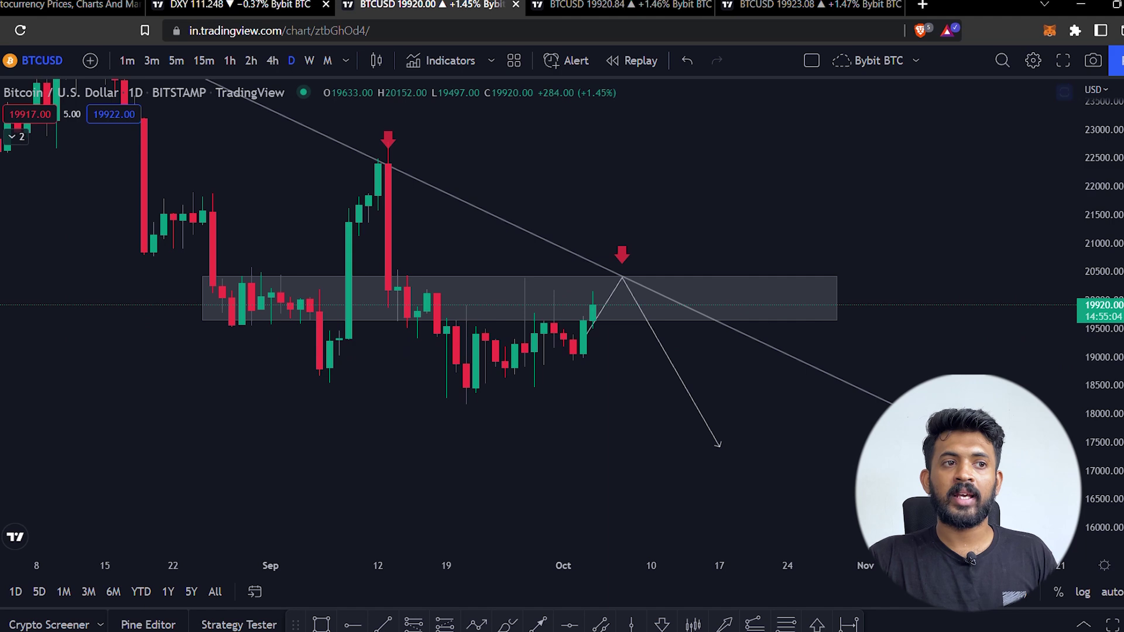
key("ctrl+shift+Tab")
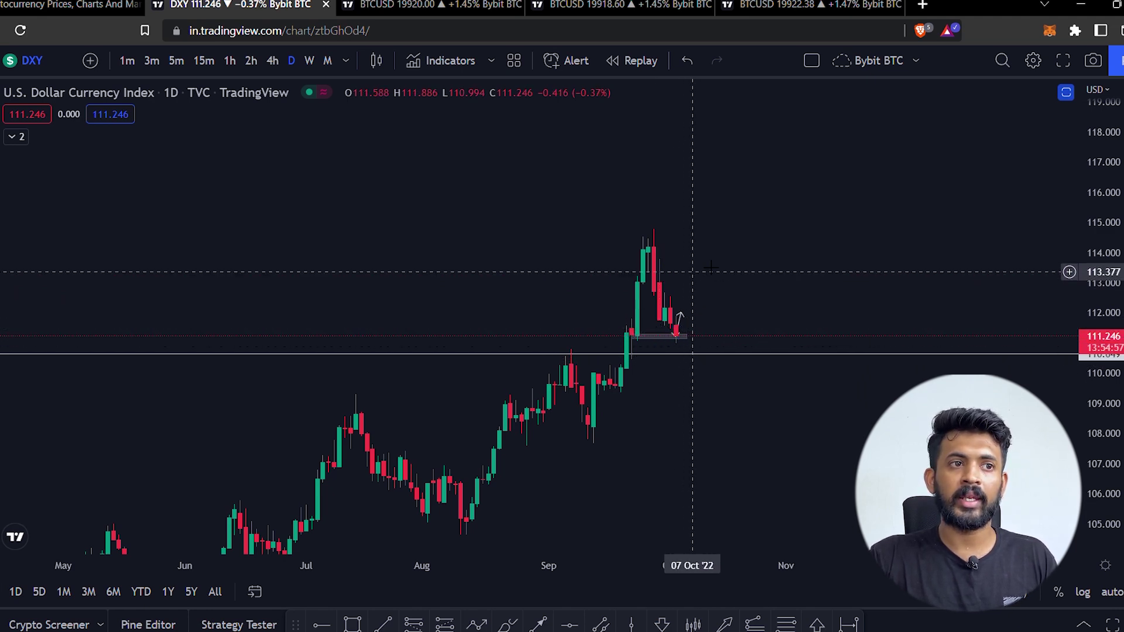
key("ctrl+Tab")
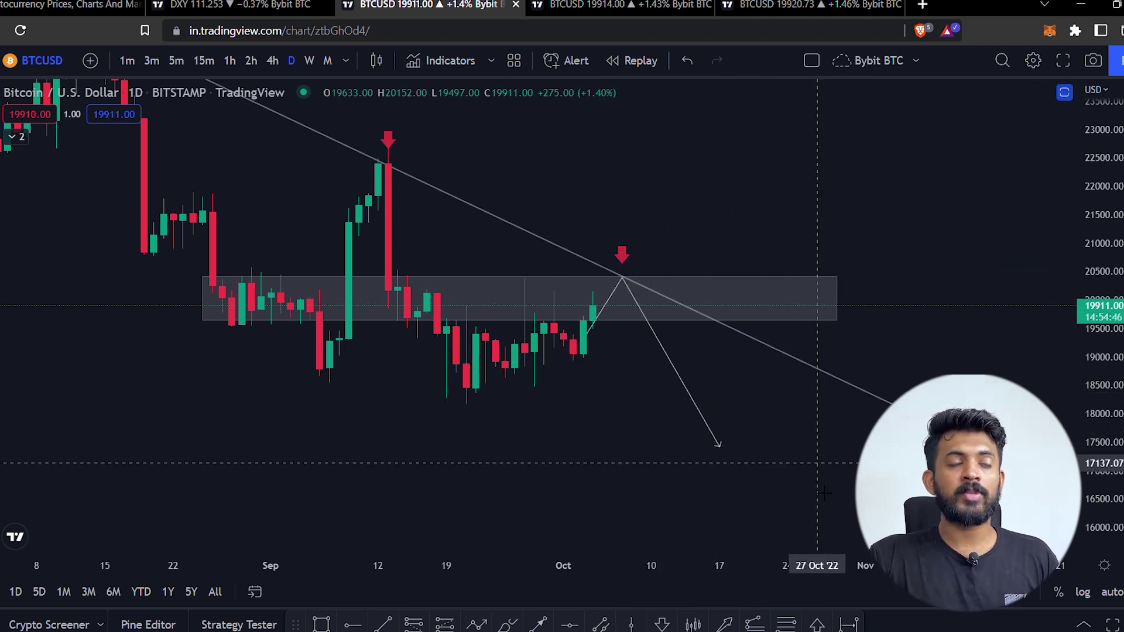
- Draw a Fibonacci retracement from about 22,445 on 13 September down to about 18,520 on 27 October
left_click(388, 161)
left_click(710, 358)
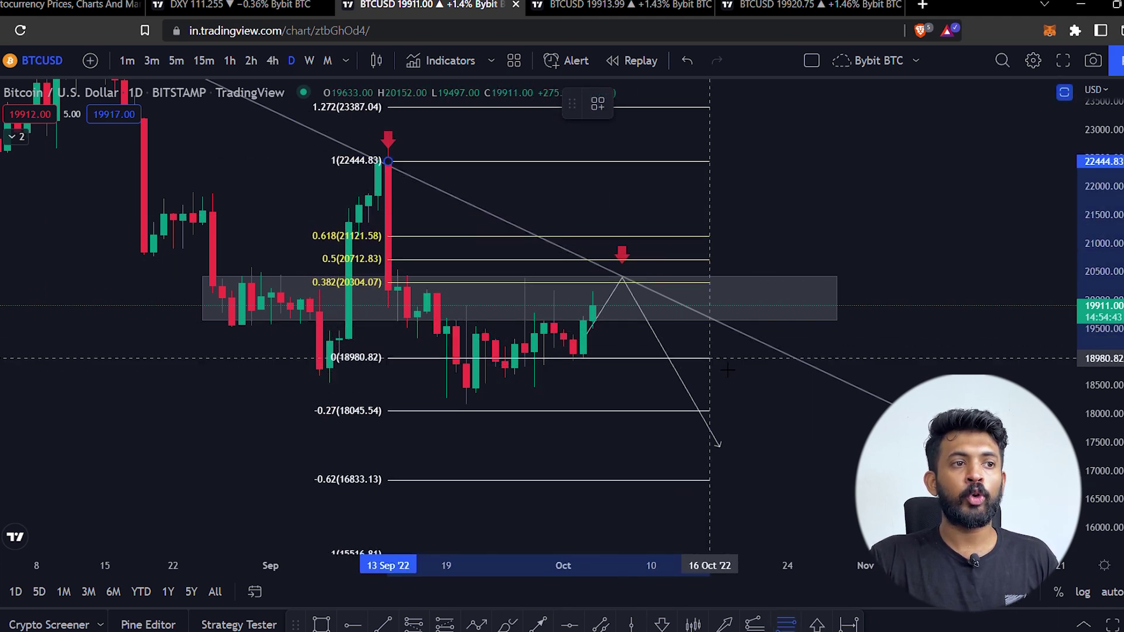
left_click(817, 384)
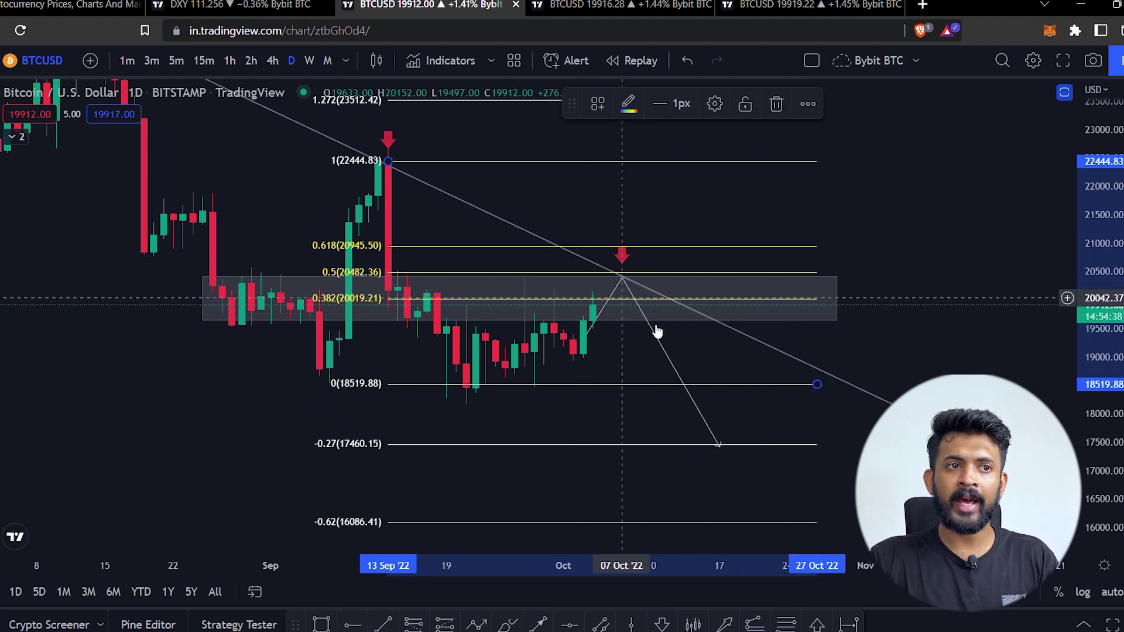
- Place a horizontal line at about 17,446 next to the -0.27 Fibonacci level
left_click(839, 313)
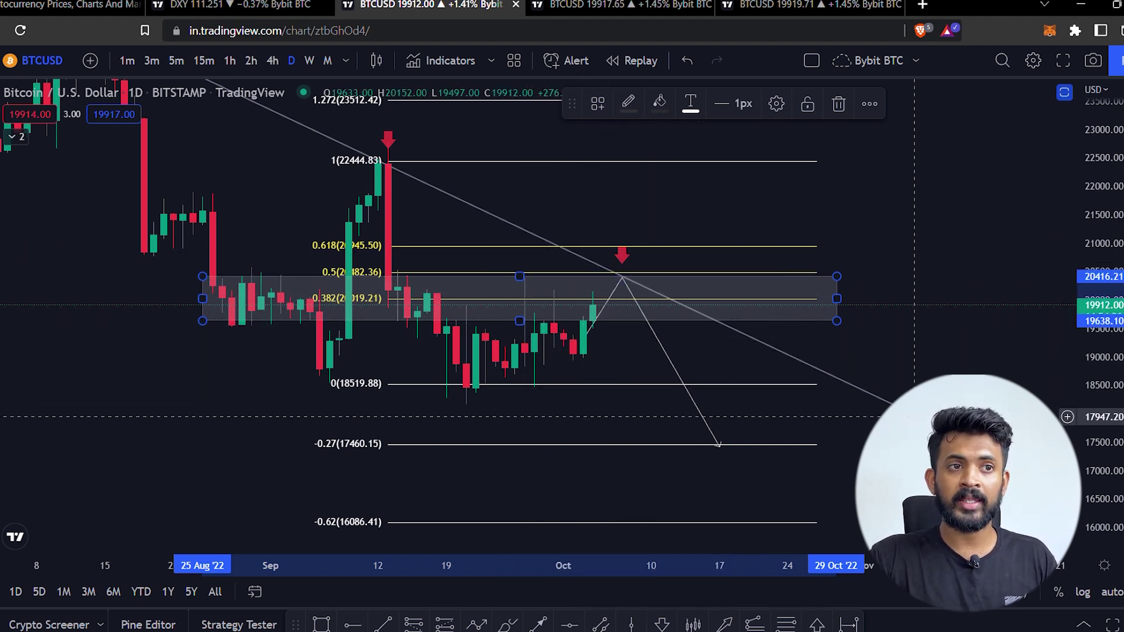
scroll(937, 357, "down", 3)
left_click(860, 397)
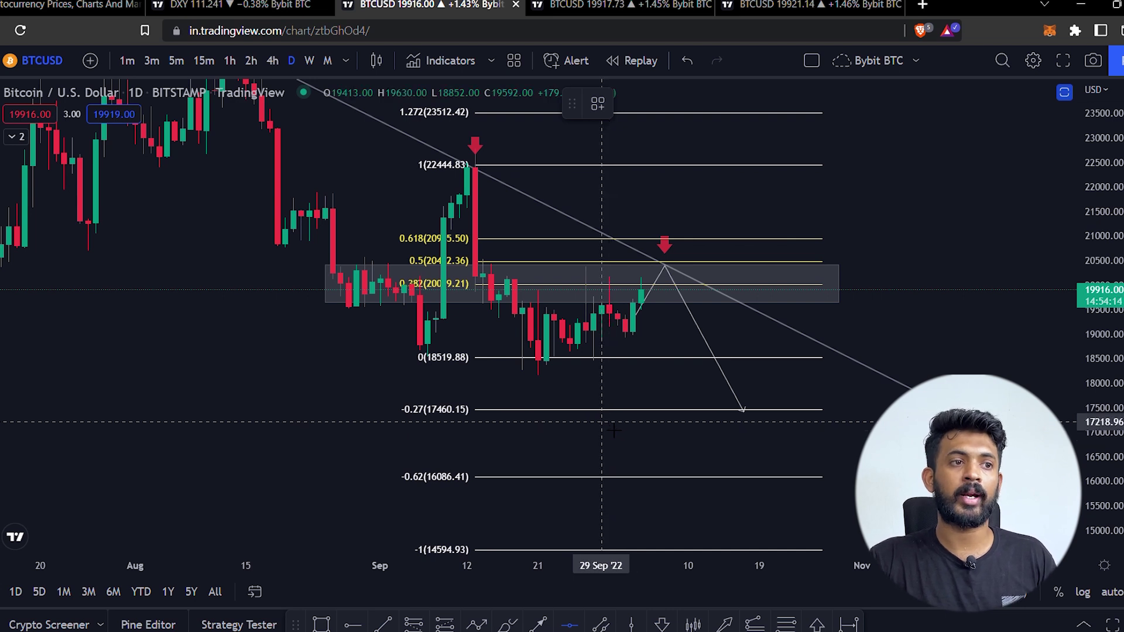
left_click(594, 411)
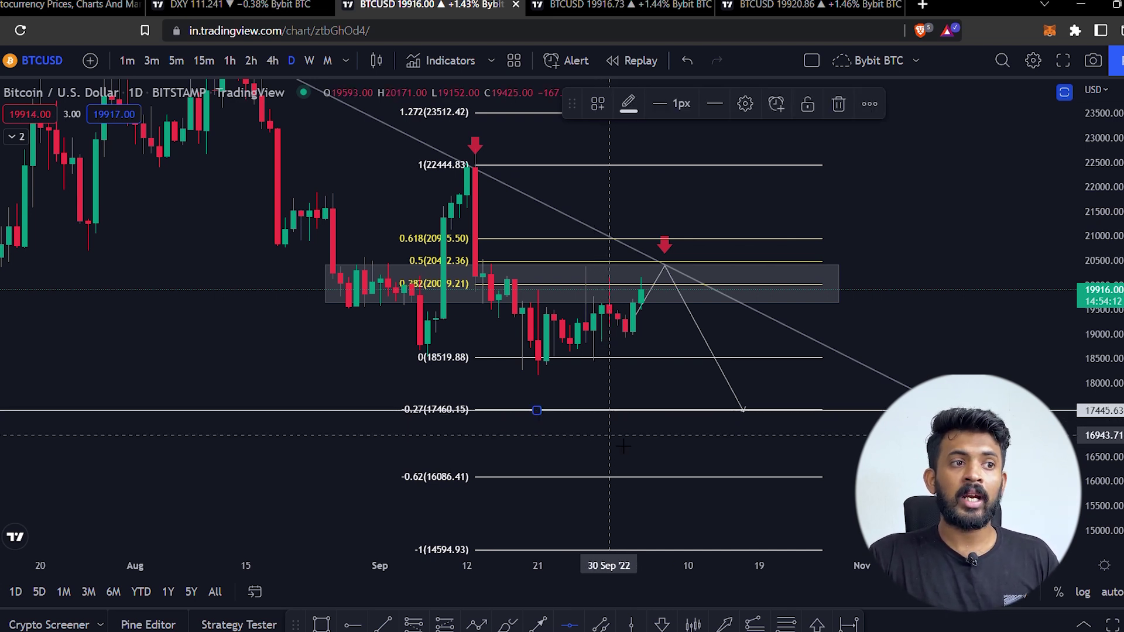
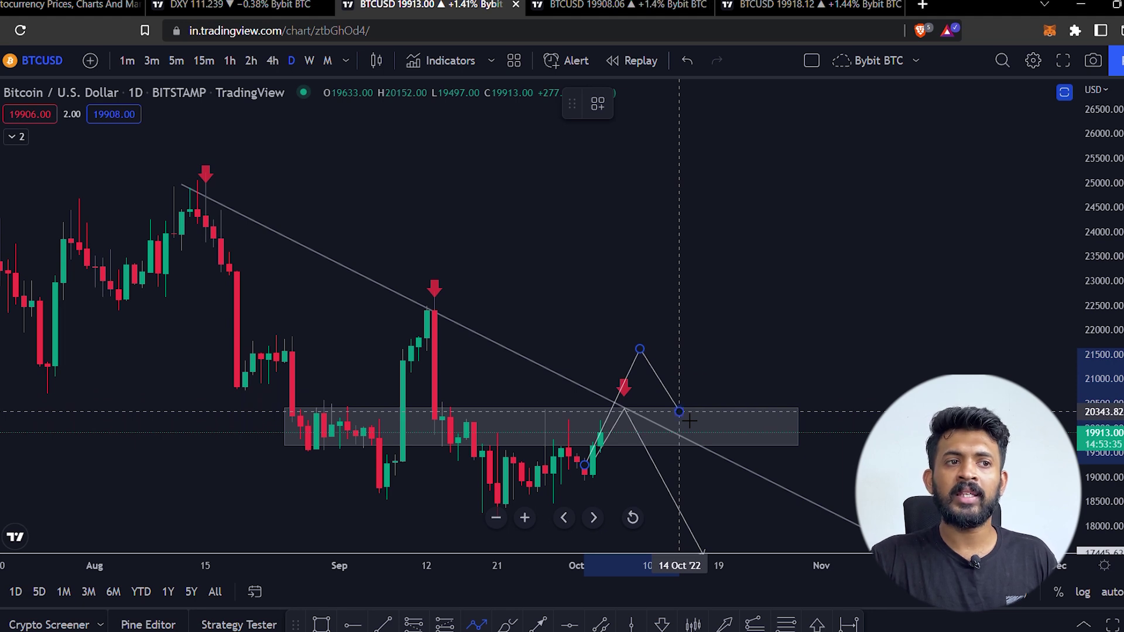
- Complete the bullish projection path with a pullback to about 20,344 on 14 October and a final upward leg above the trendline
left_click(679, 412)
double_click(735, 292)
left_click(661, 433)
left_click_drag(776, 390, 784, 384)
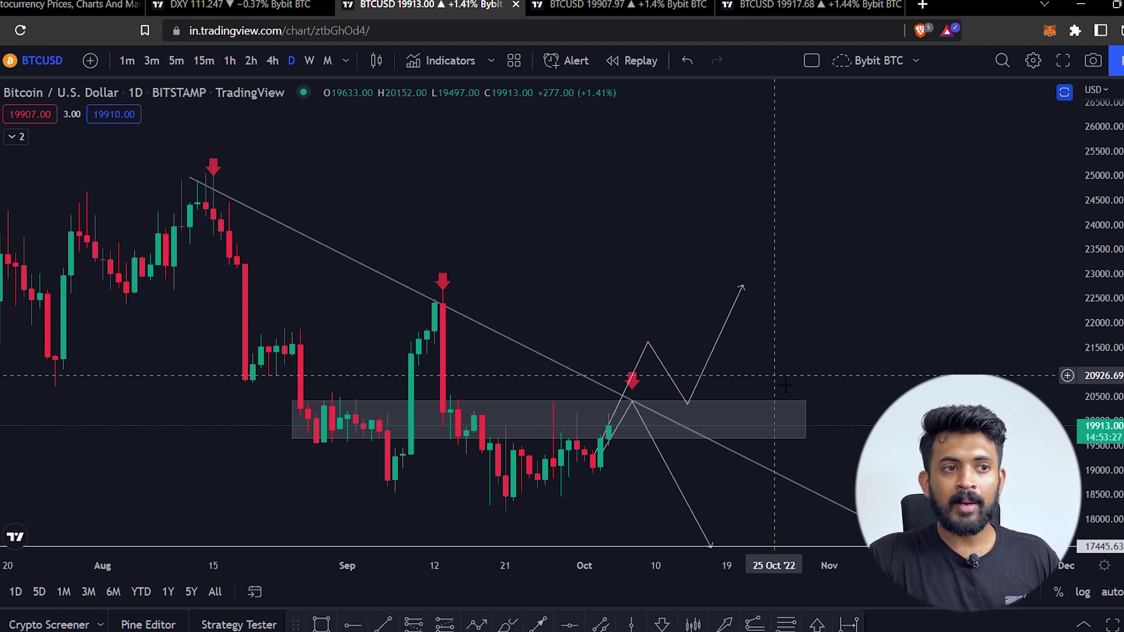
left_click_drag(773, 378, 797, 233)
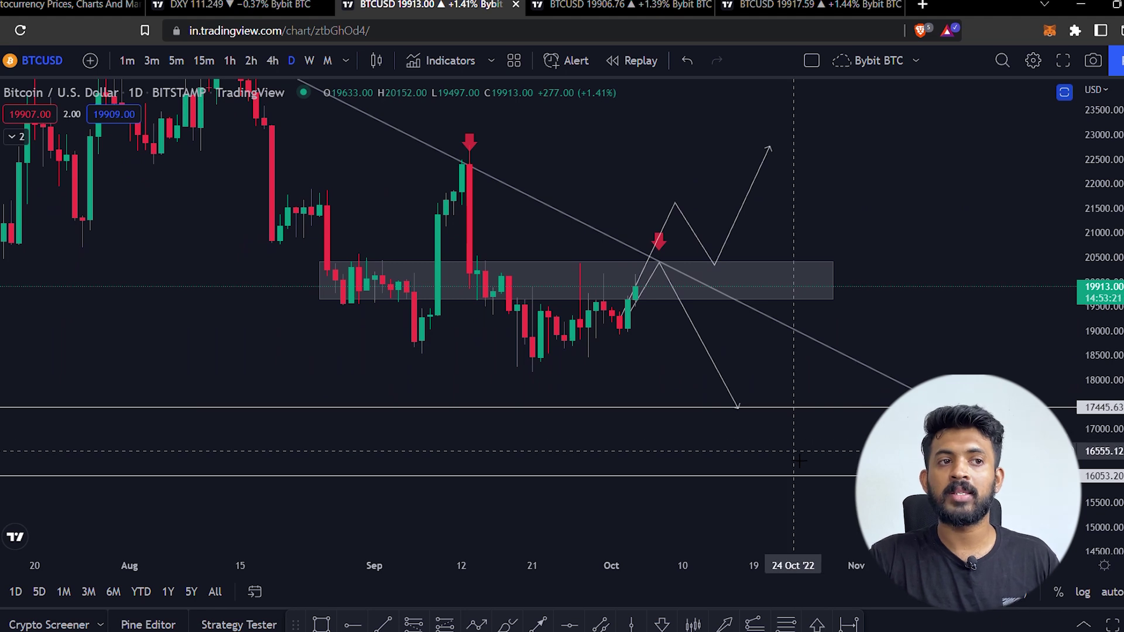
left_click_drag(902, 312, 904, 357)
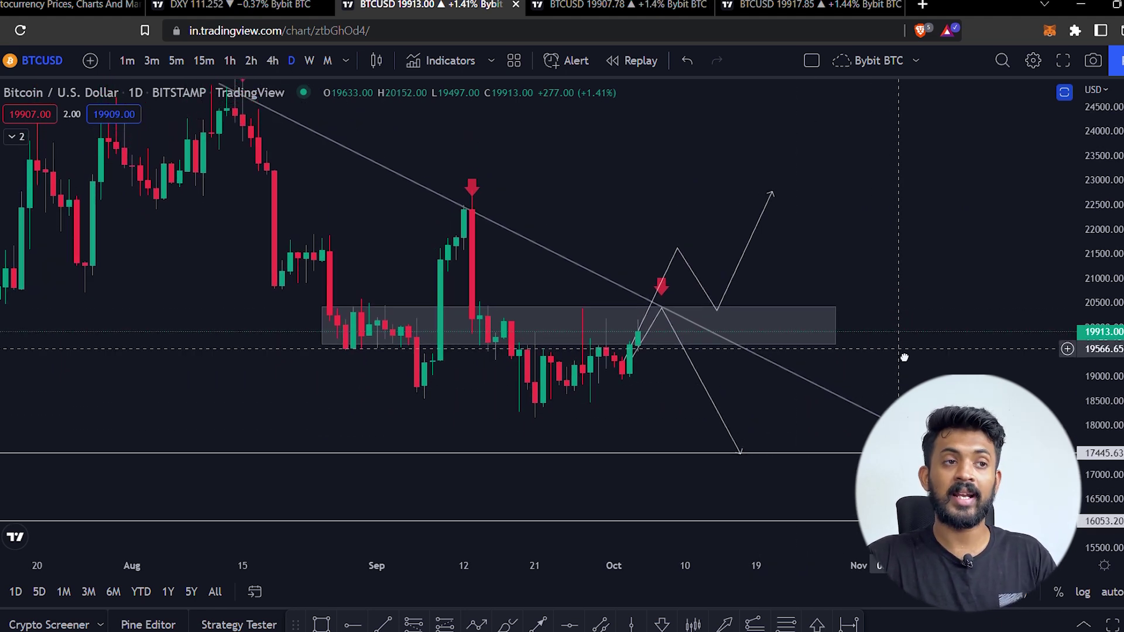
- Switch to the daily Coinbase BTCUSD chart and examine the bounces marked along the grey support zone
key("ctrl+Tab")
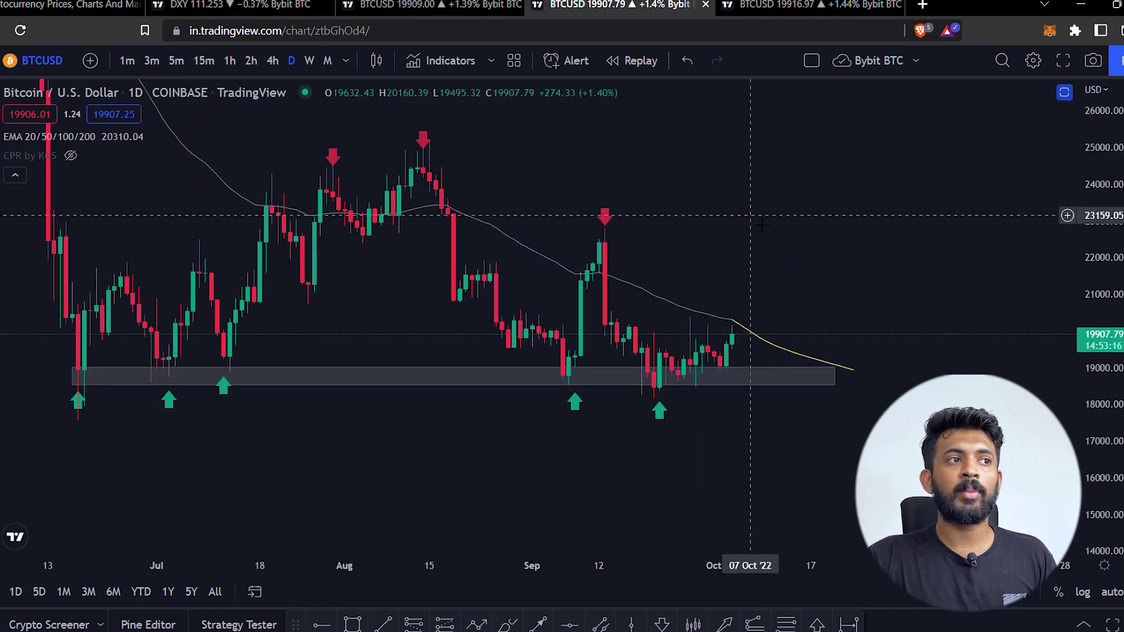
left_click_drag(416, 292, 474, 351)
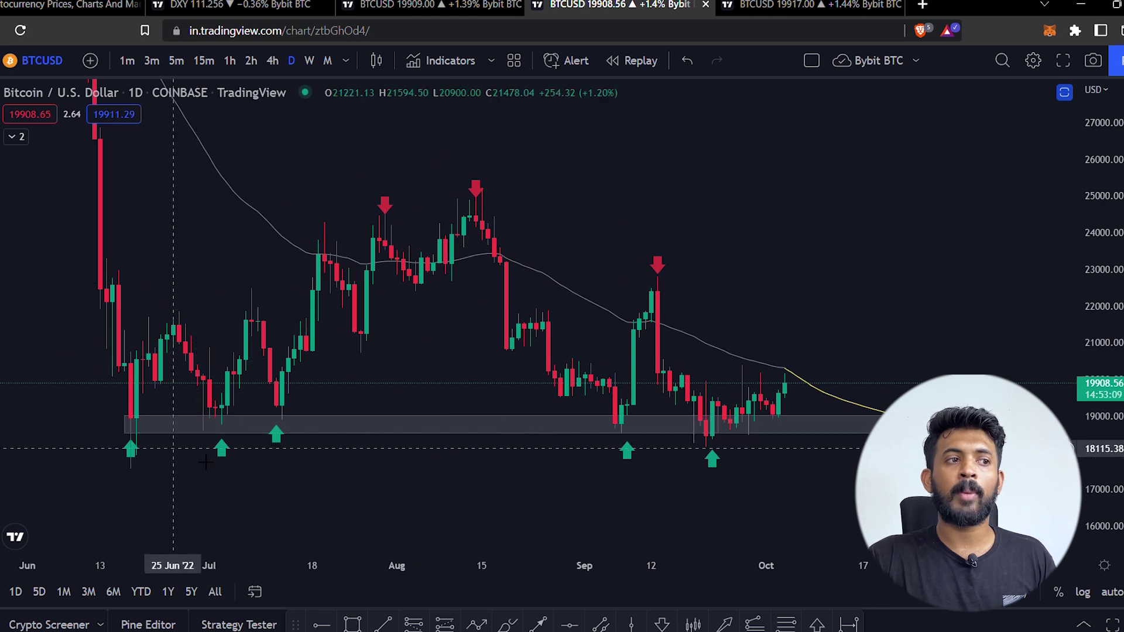
left_click(342, 422)
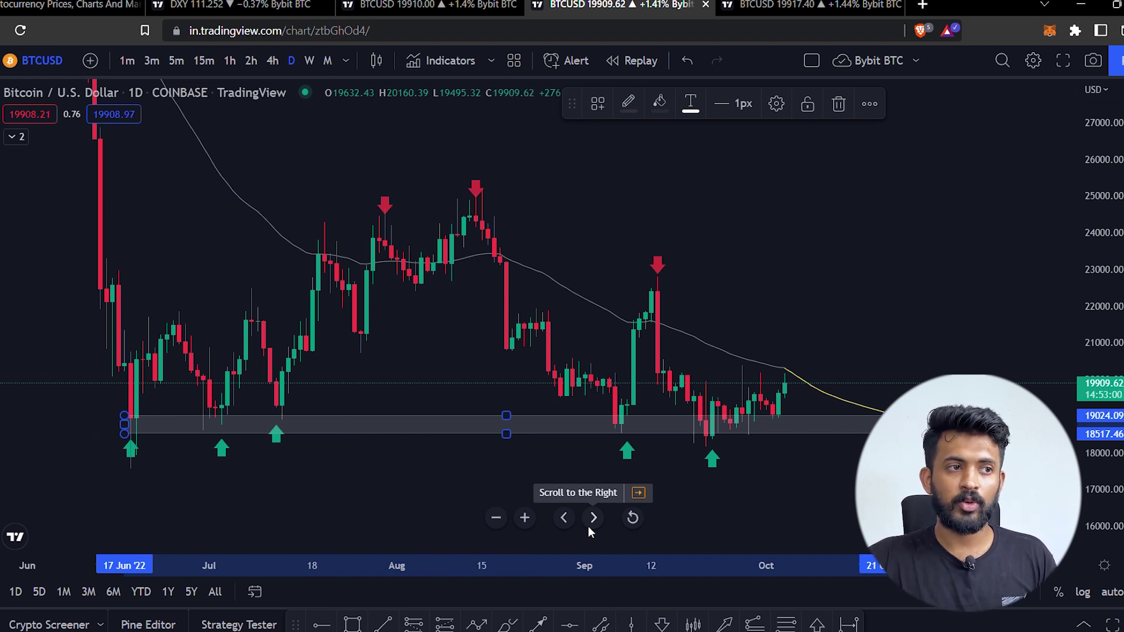
left_click(497, 473)
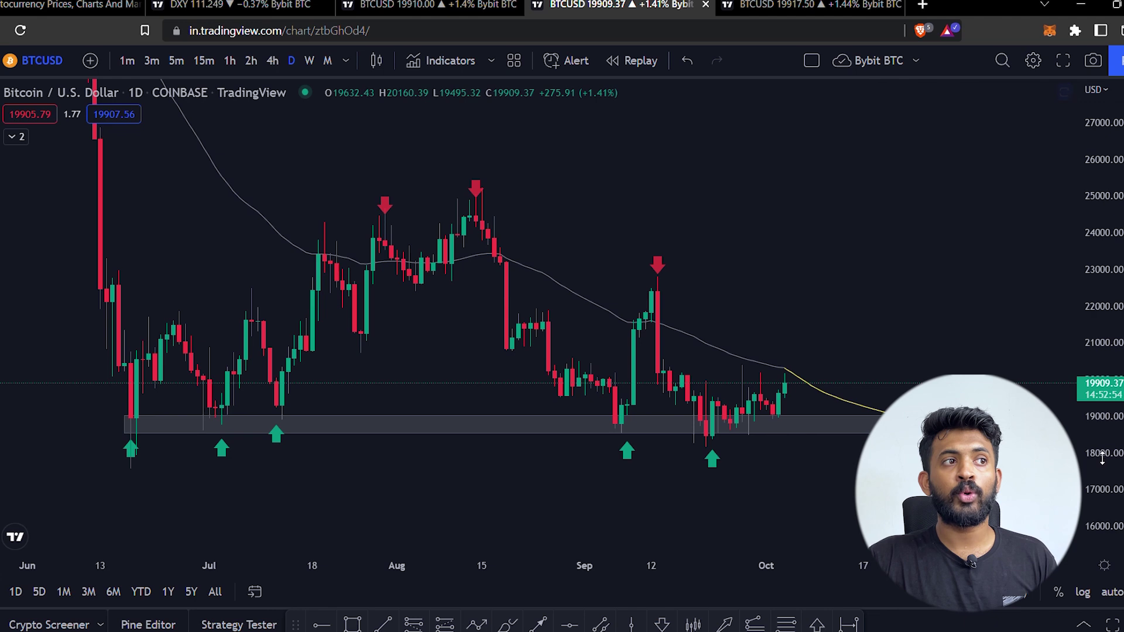
- Examine the earlier price rejections at the moving average back to April on the Coinbase chart
left_click_drag(831, 269, 880, 339)
left_click(1064, 92)
left_click_drag(354, 254, 479, 253)
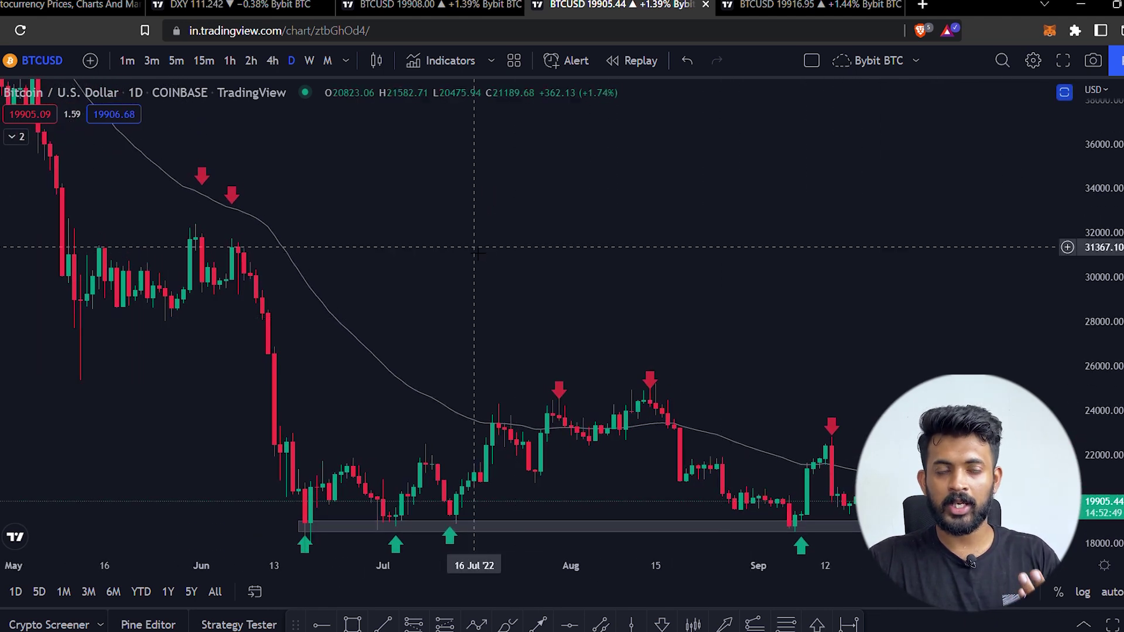
scroll(479, 253, "down", 3)
left_click_drag(830, 359, 658, 272)
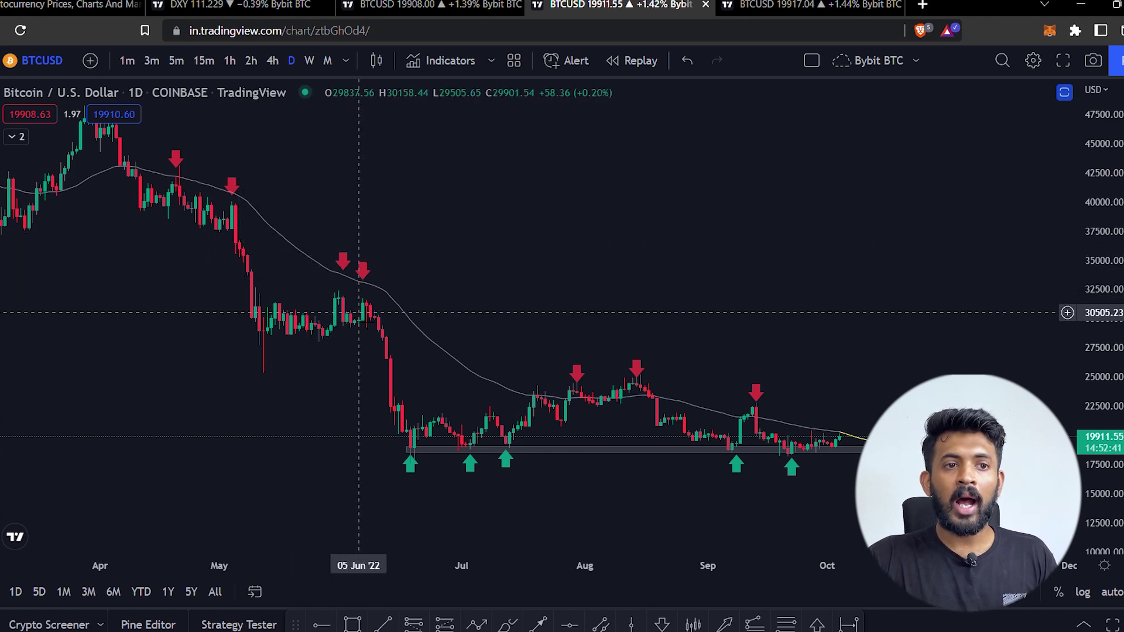
- Add a down arrow above the latest candle at the moving average, at about 20,541 on 5 October
left_click_drag(1100, 474, 804, 167)
scroll(603, 383, "up", 3)
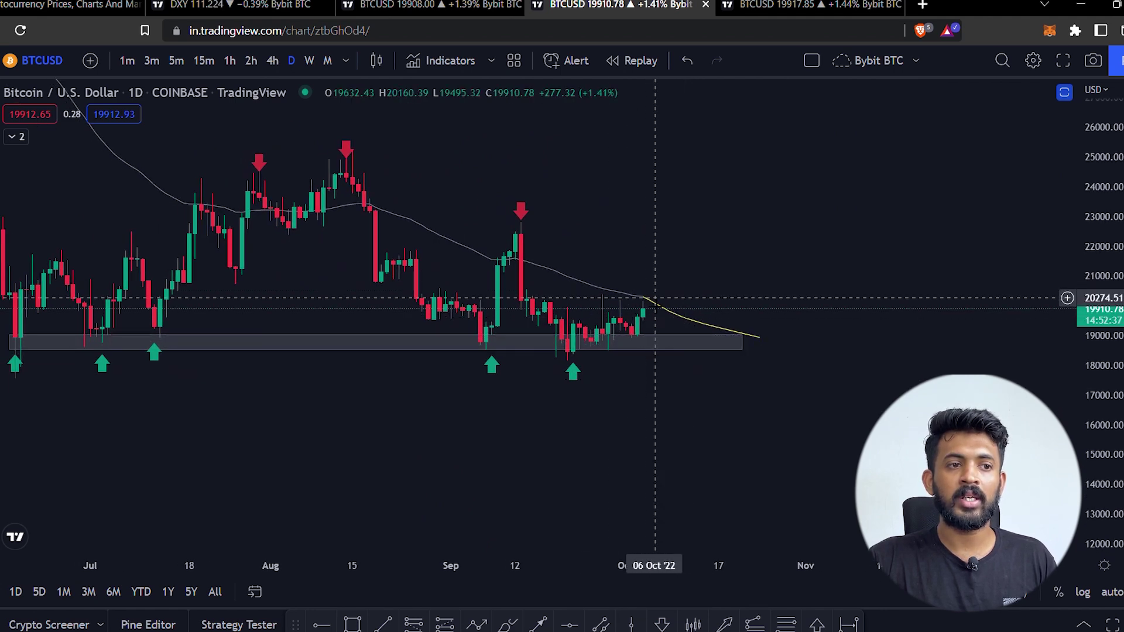
left_click(662, 625)
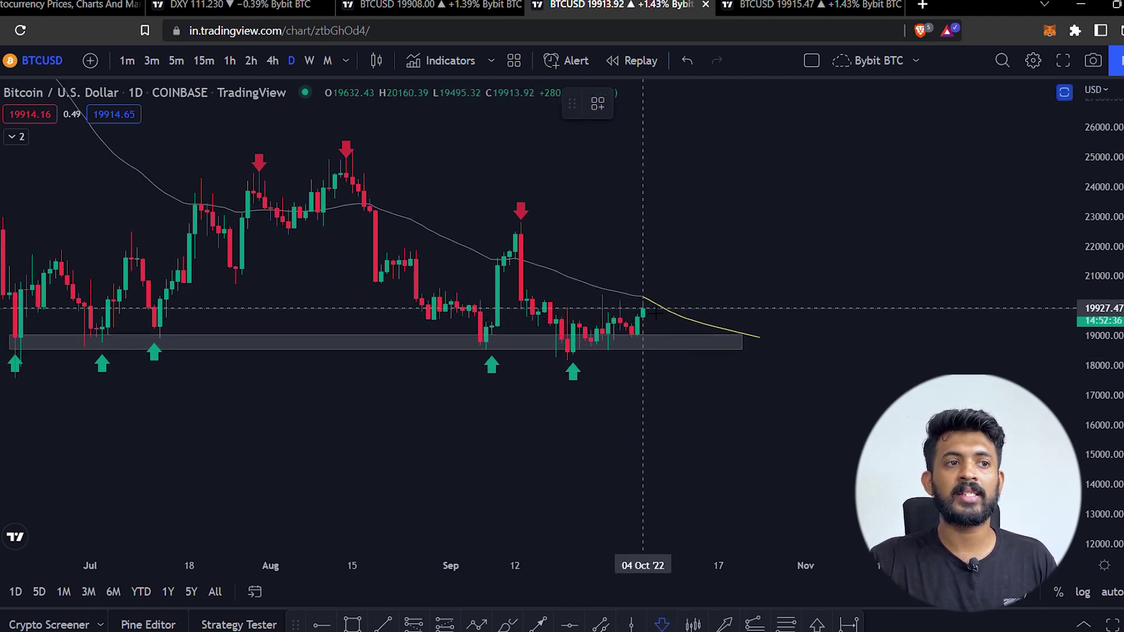
left_click(648, 289)
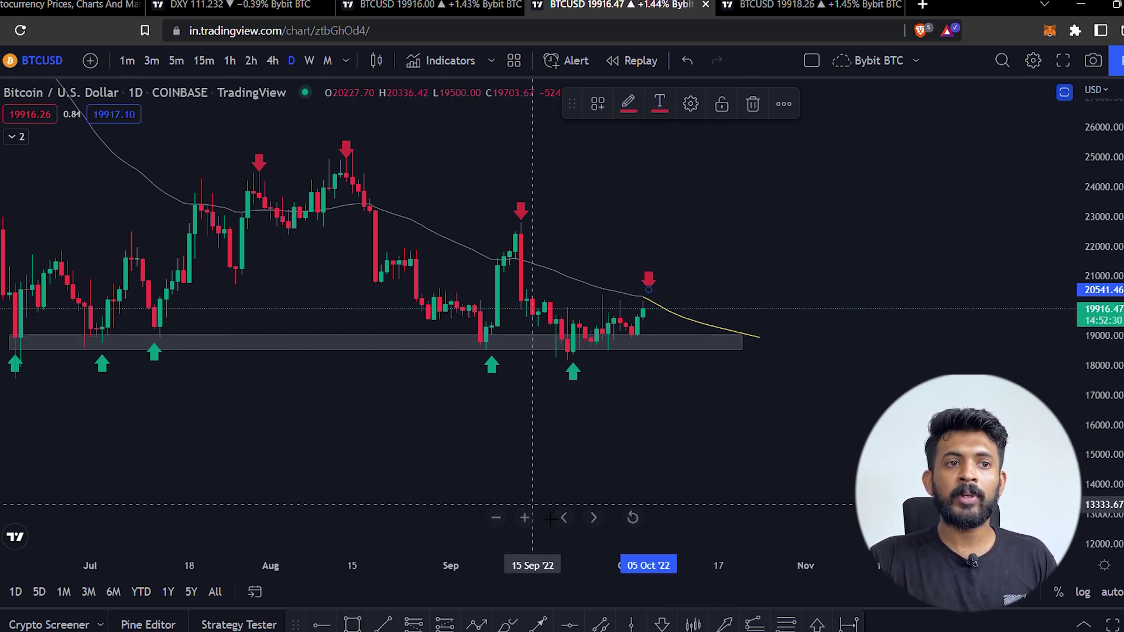
- Draw a rectangle zone on the Coinbase chart from 27 August to 9 November between about 19,585 and 20,336
left_click_drag(1090, 409, 1066, 287)
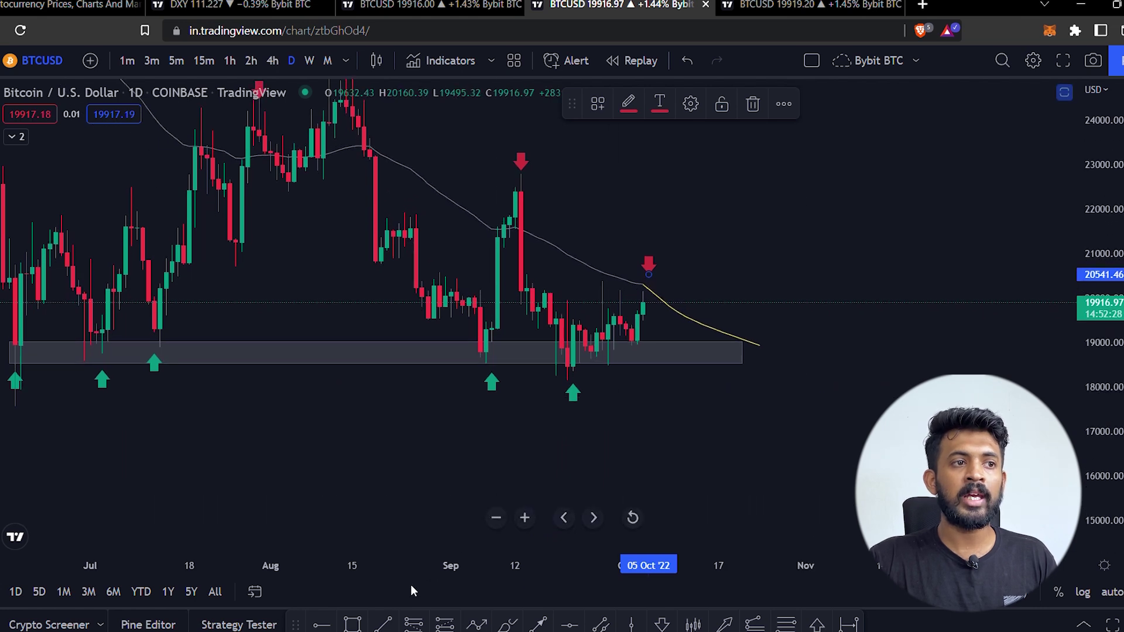
left_click(351, 624)
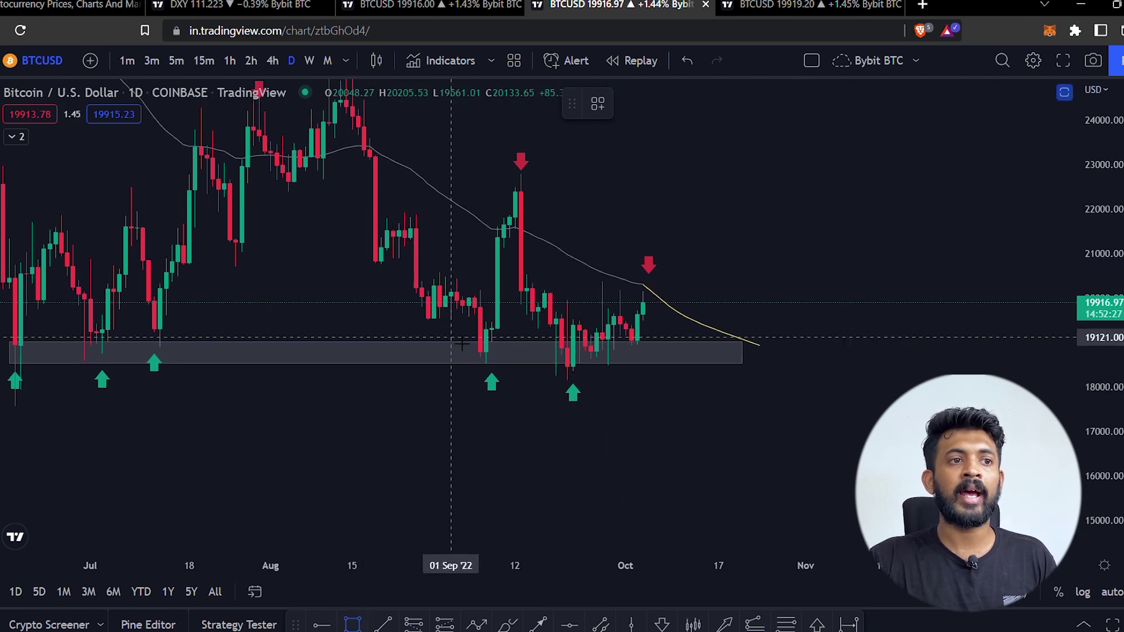
left_click(421, 317)
mouse_move(660, 303)
left_mouse_down()
mouse_move(840, 282)
mouse_move(853, 296)
left_mouse_up()
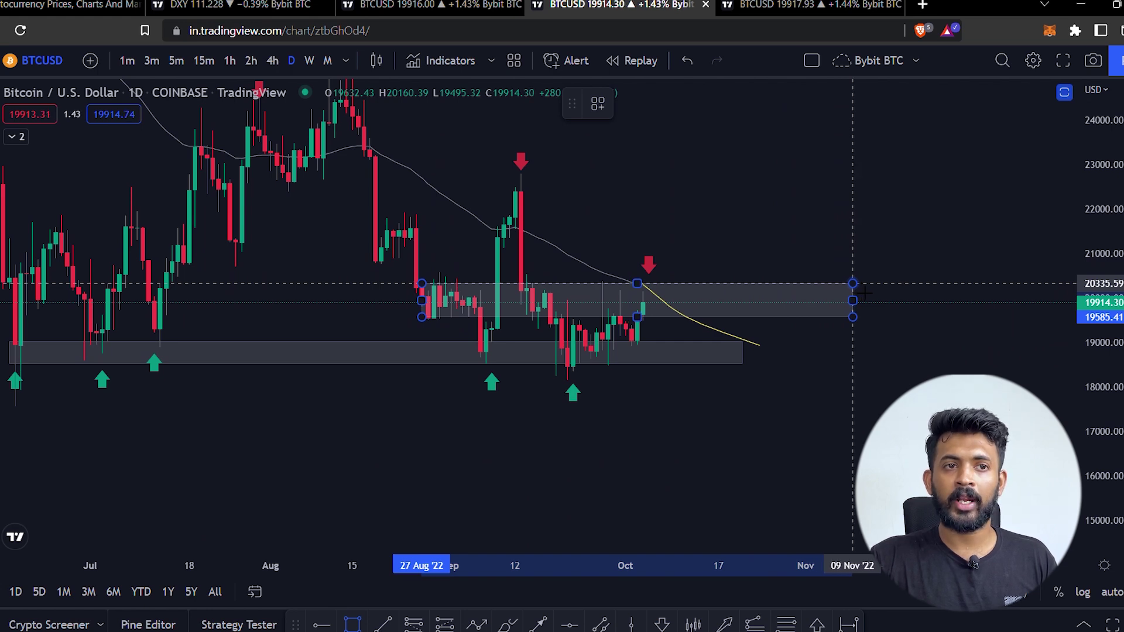
left_click(870, 403)
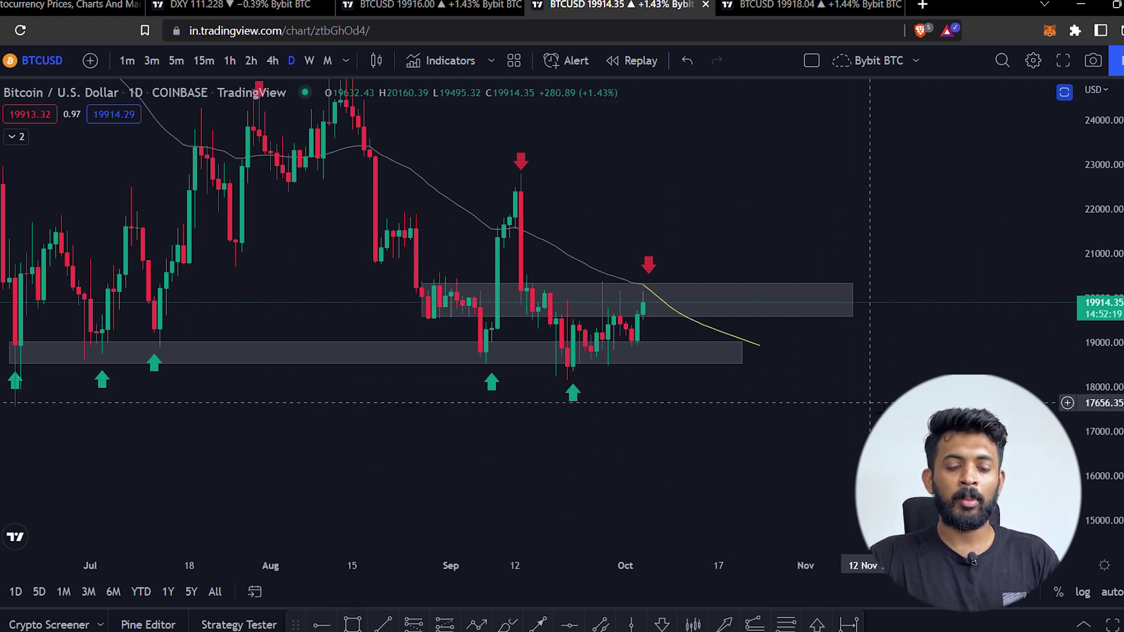
left_click(855, 316)
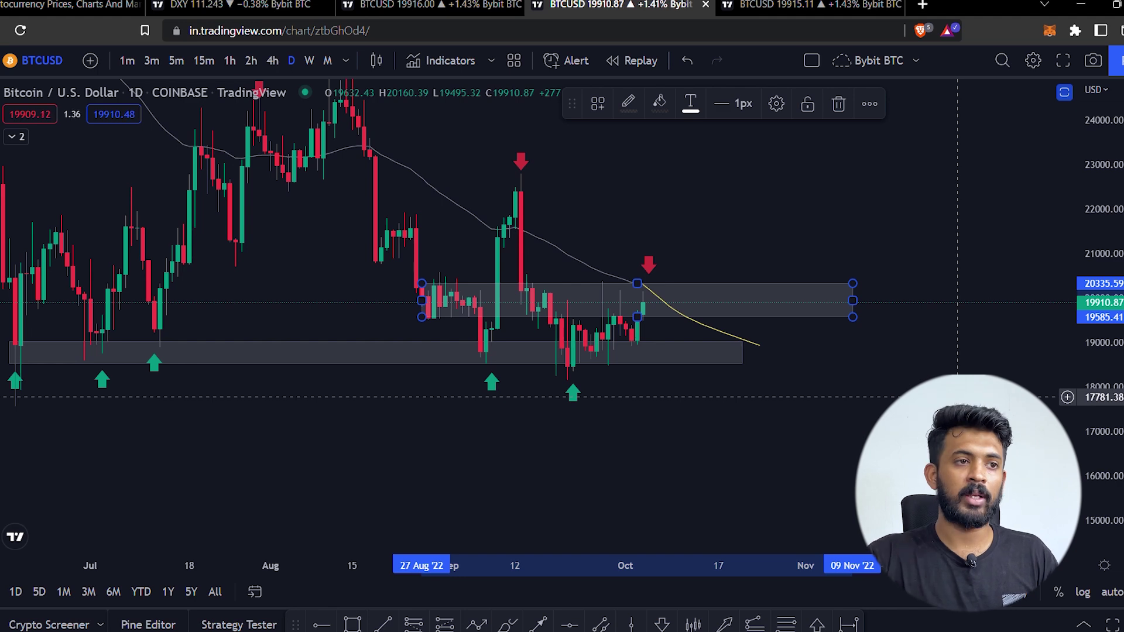
- Switch to the 4-hour BTCUSD index chart and box the range from 18 September between about 18,269 and 20,145
key("ctrl+Tab")
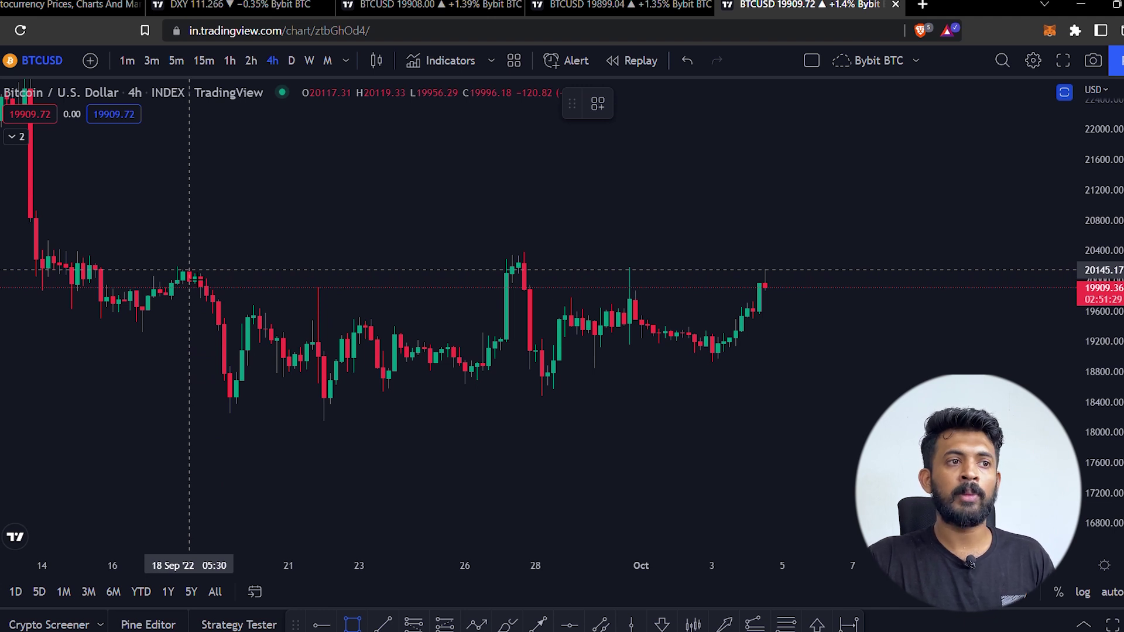
left_click_drag(189, 270, 935, 412)
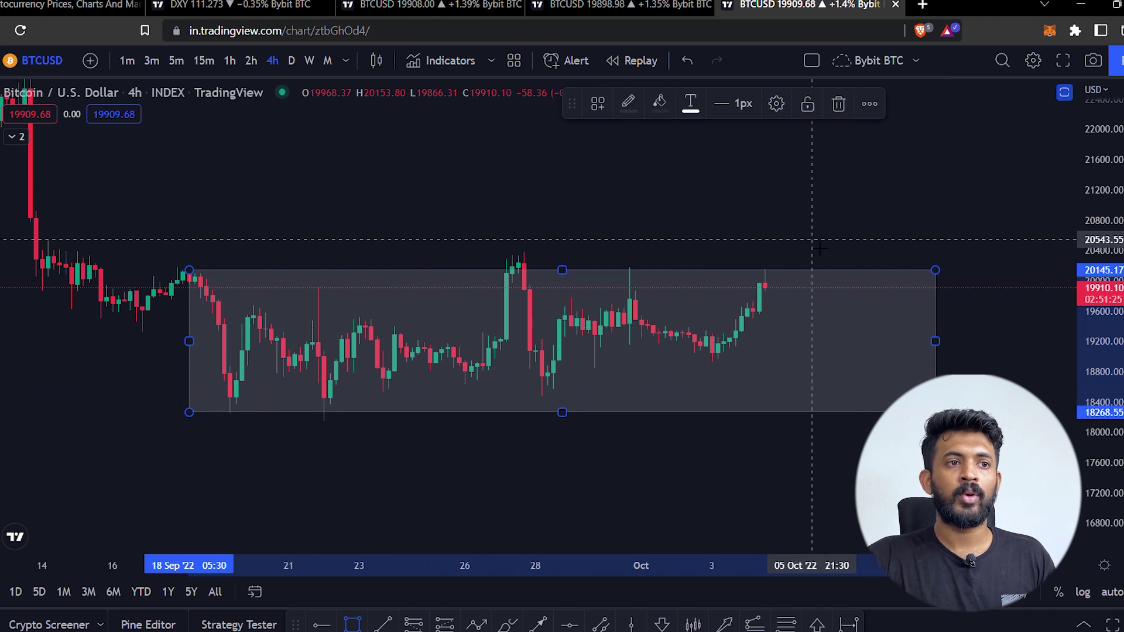
left_click(753, 221)
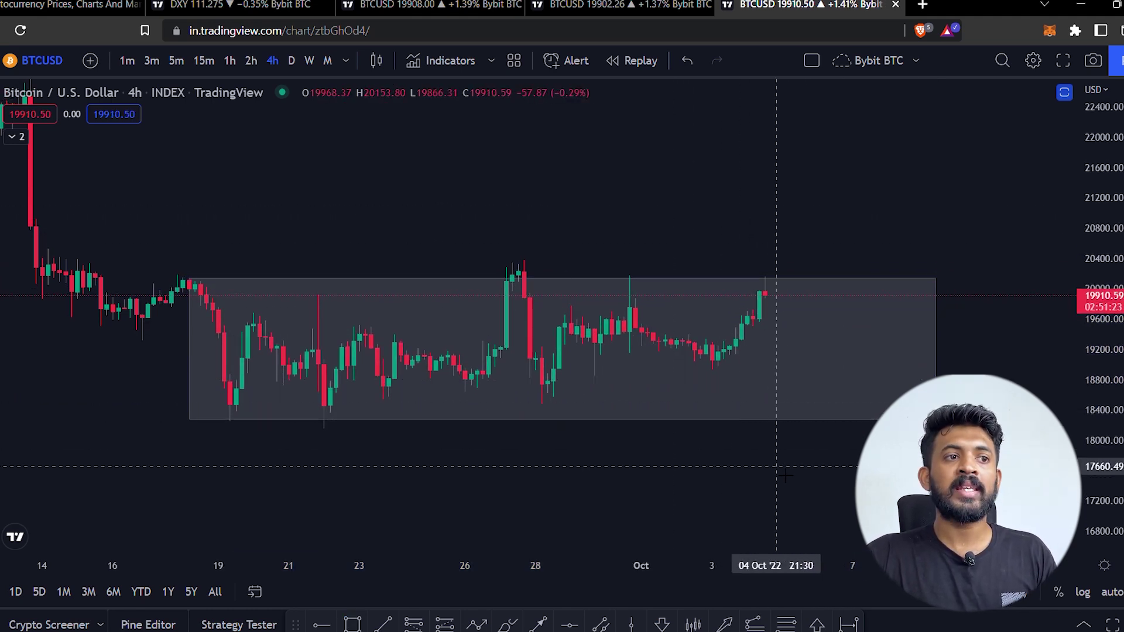
- Draw a rising projection arrow from the latest candles on 4 October at about 19,736 up to about 20,575
left_click_drag(784, 474, 743, 394)
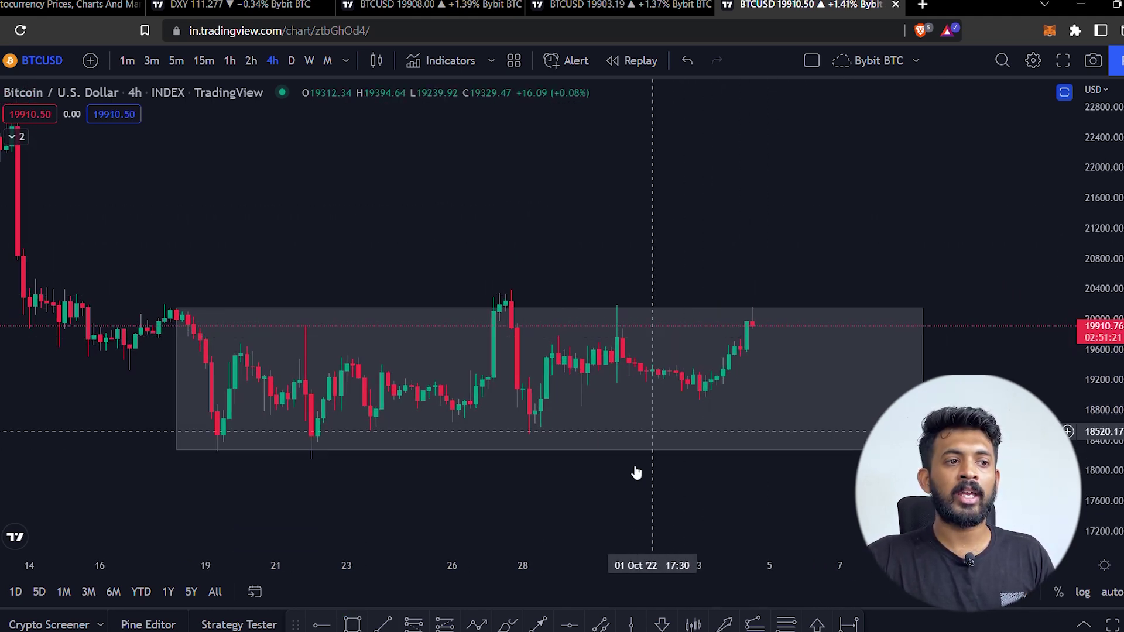
left_click(538, 623)
left_click(747, 340)
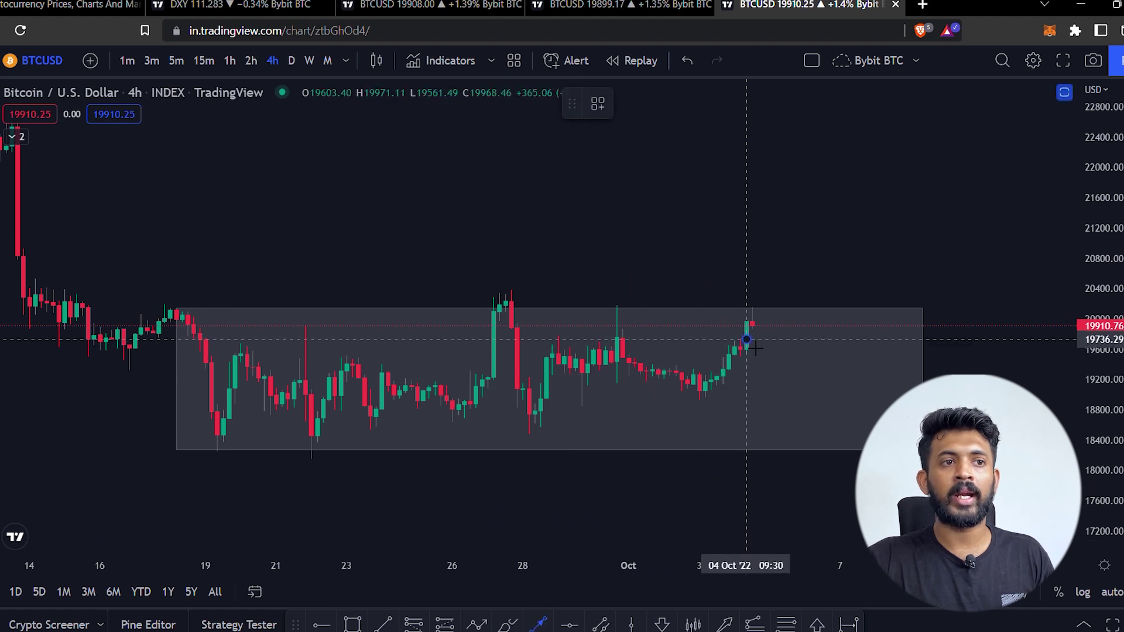
left_click(758, 276)
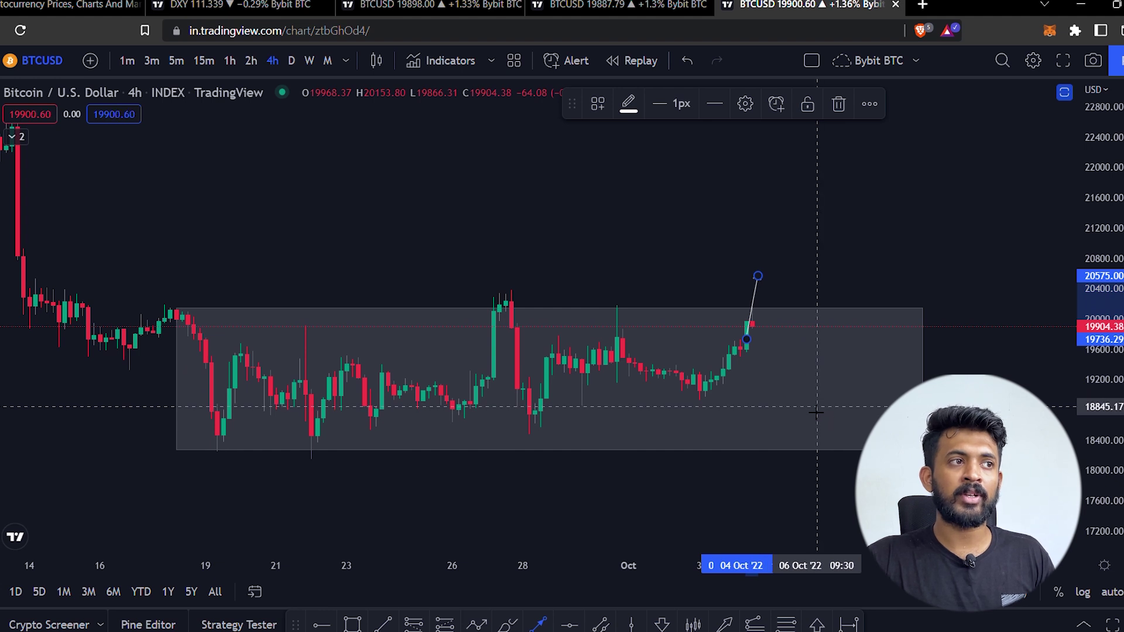
- Show the hidden CPR by KGS indicator on the 4-hour index chart
left_click(12, 137)
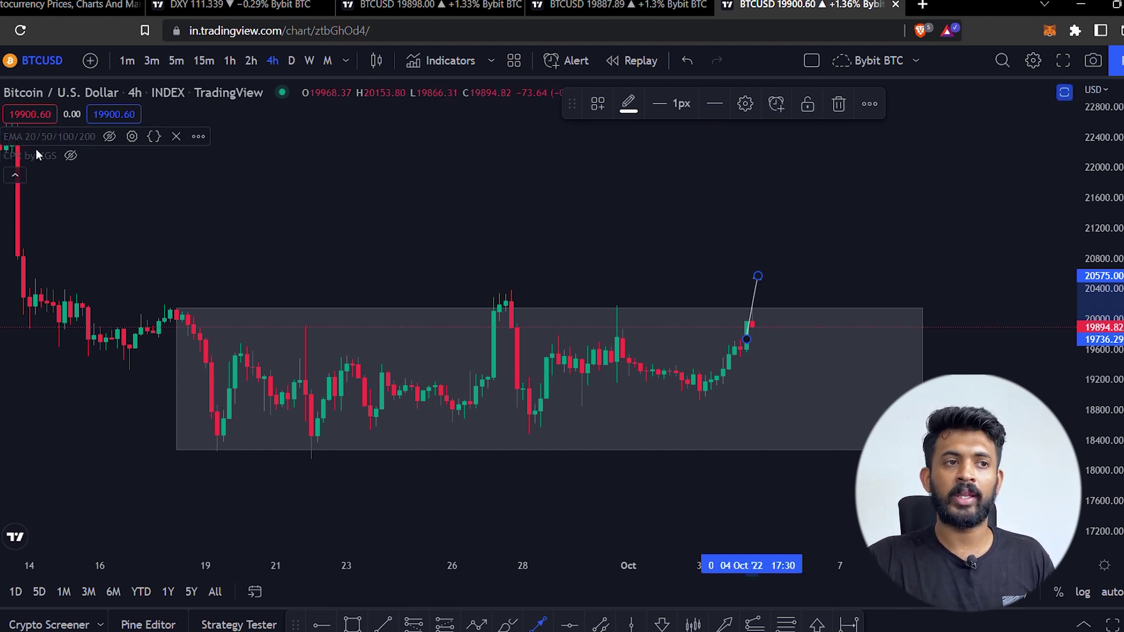
left_click(66, 156)
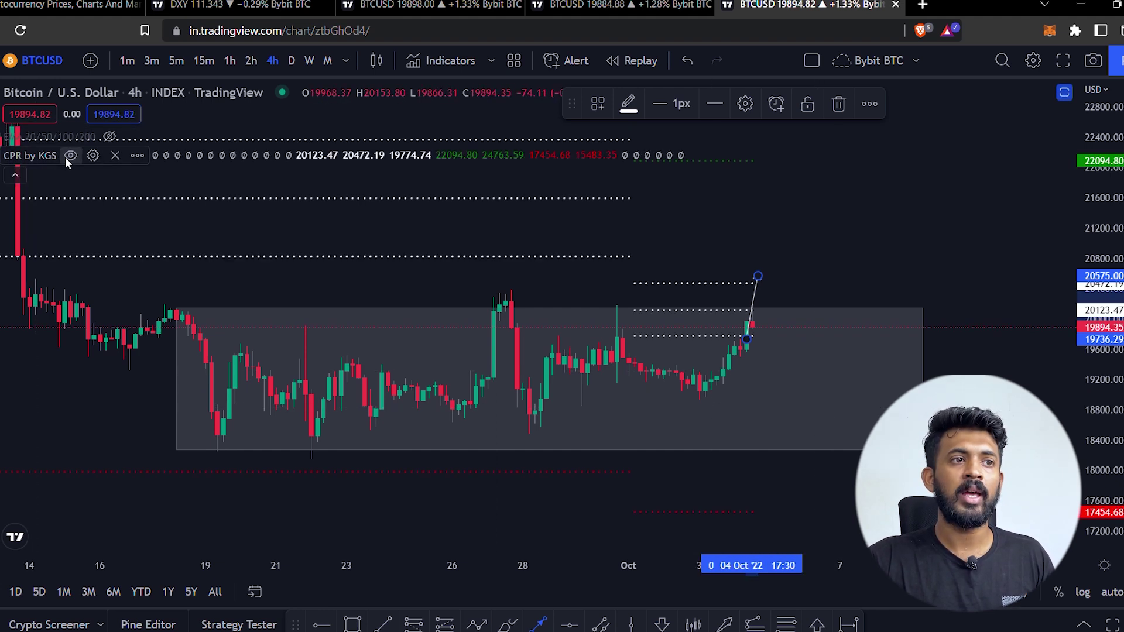
left_click(15, 174)
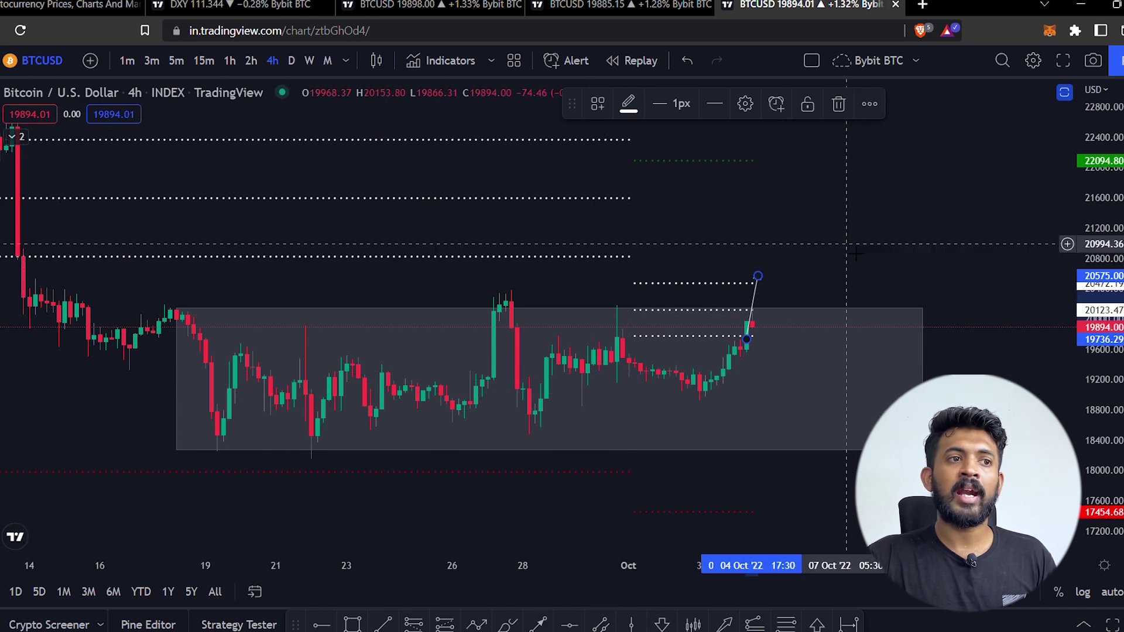
- Draw a rectangle zone over the October CPR levels, starting 1 October, between about 19,789 and 20,502
left_click_drag(855, 252, 856, 320)
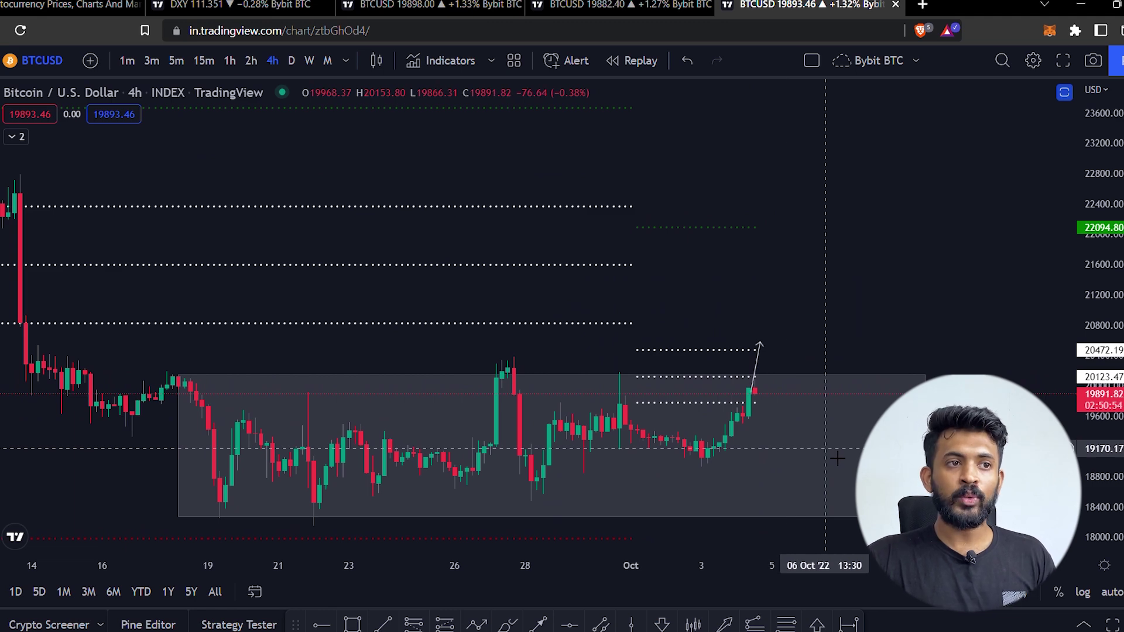
left_click_drag(837, 458, 815, 363)
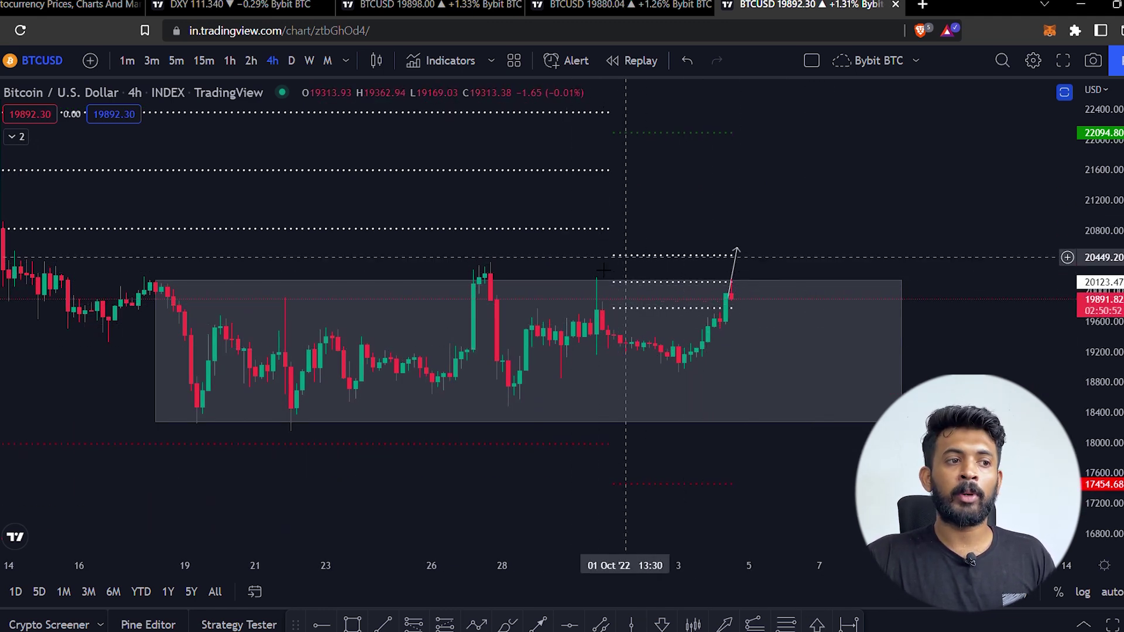
left_click(354, 623)
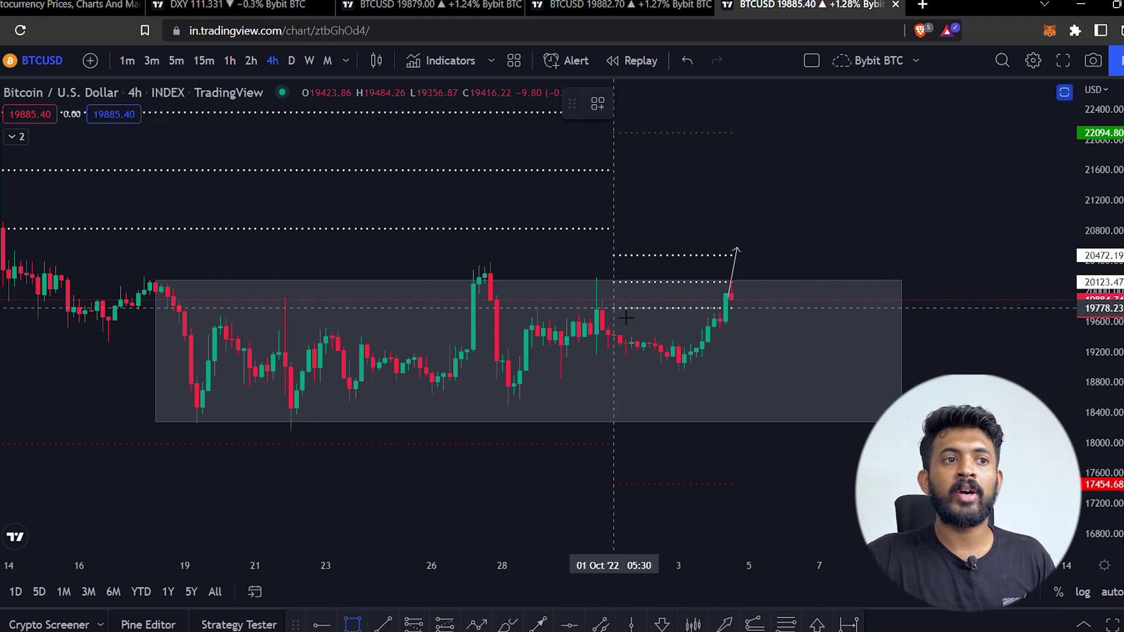
left_click(608, 307)
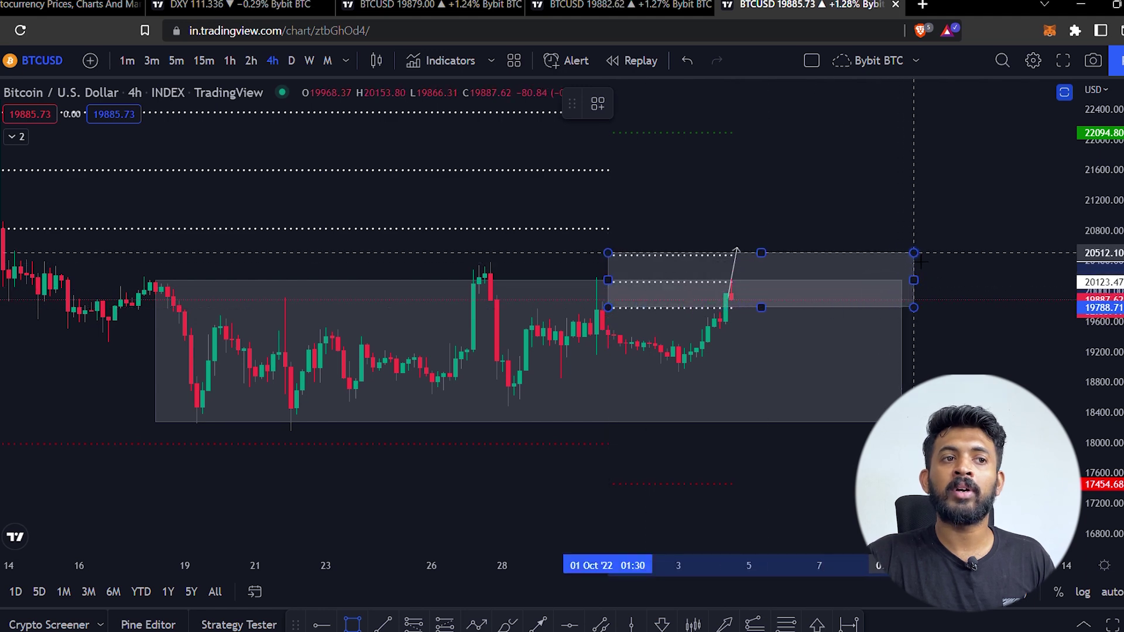
left_click(918, 254)
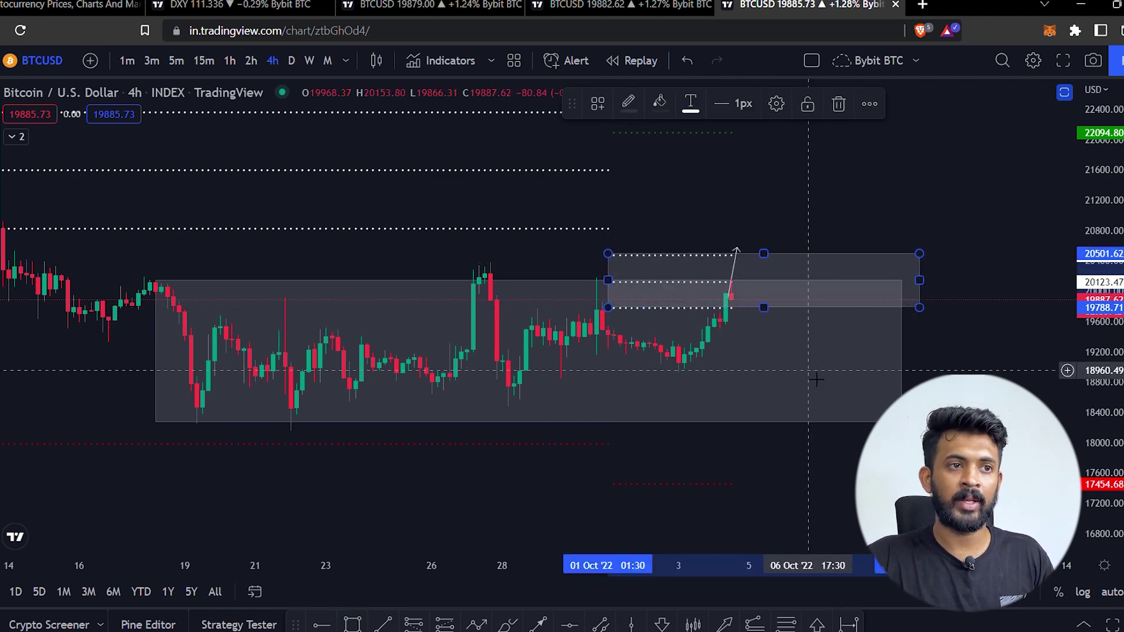
- Draw a falling projection arrow from the rising arrow's tip at about 20,460 down to the red CPR support near 17,454
left_click_drag(808, 379, 770, 309)
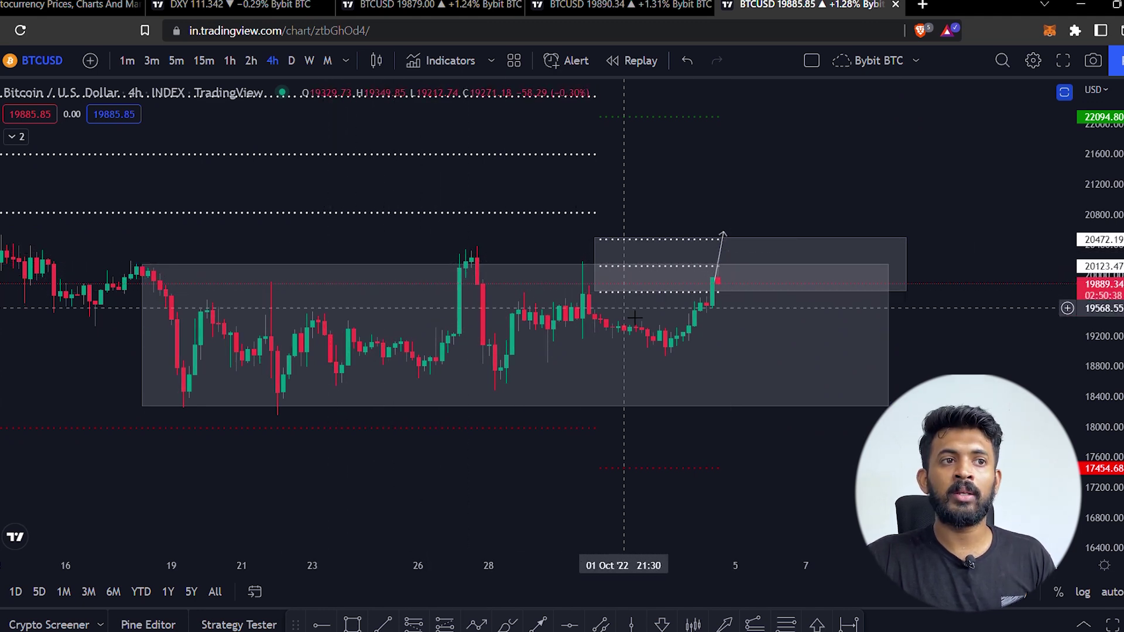
left_click(725, 234)
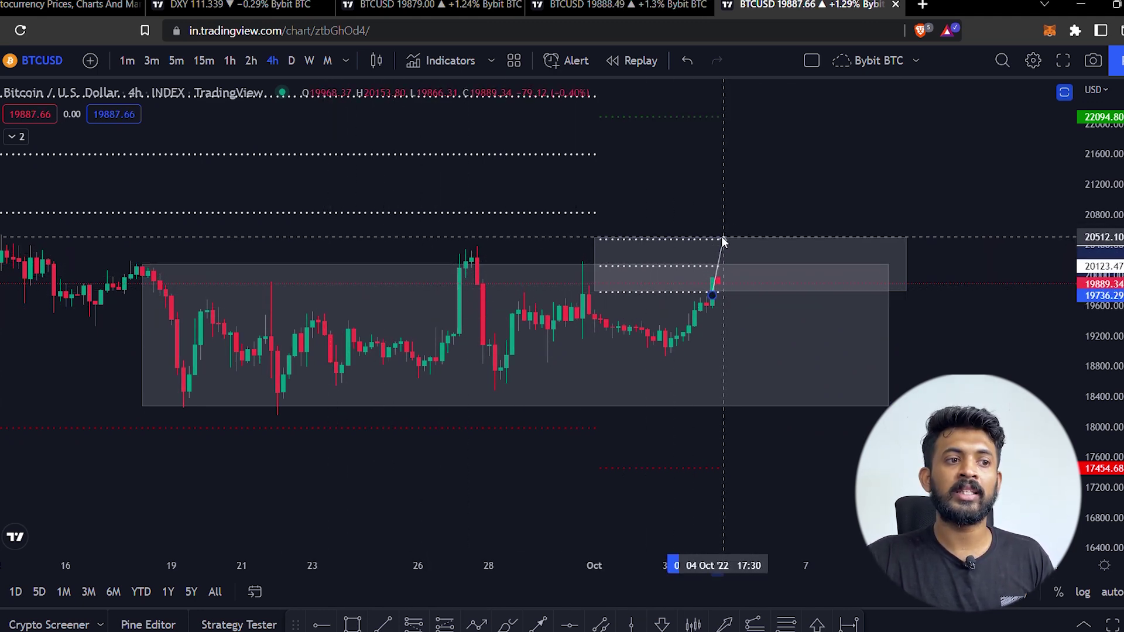
left_click(538, 623)
left_click(724, 241)
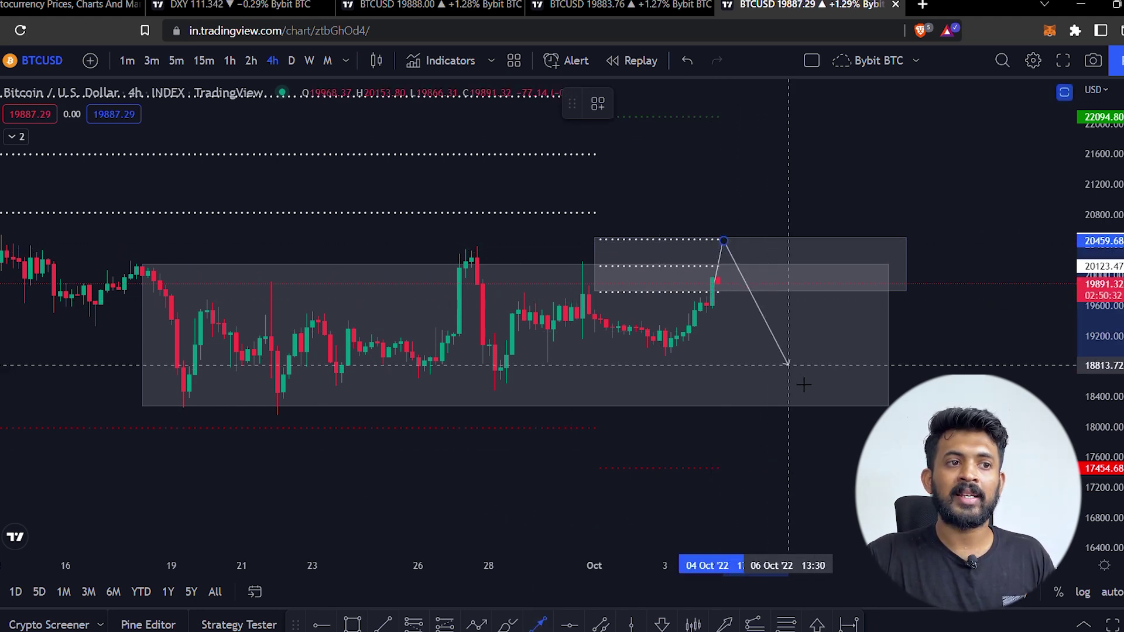
left_click(841, 466)
left_click_drag(725, 278, 707, 255)
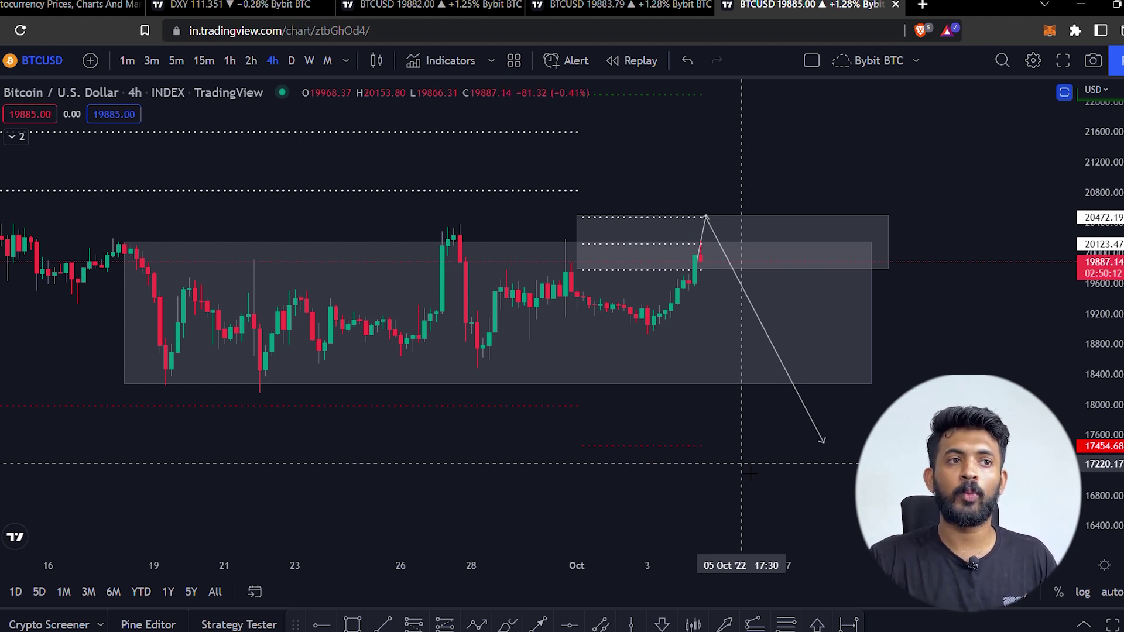
left_click_drag(750, 473, 738, 497)
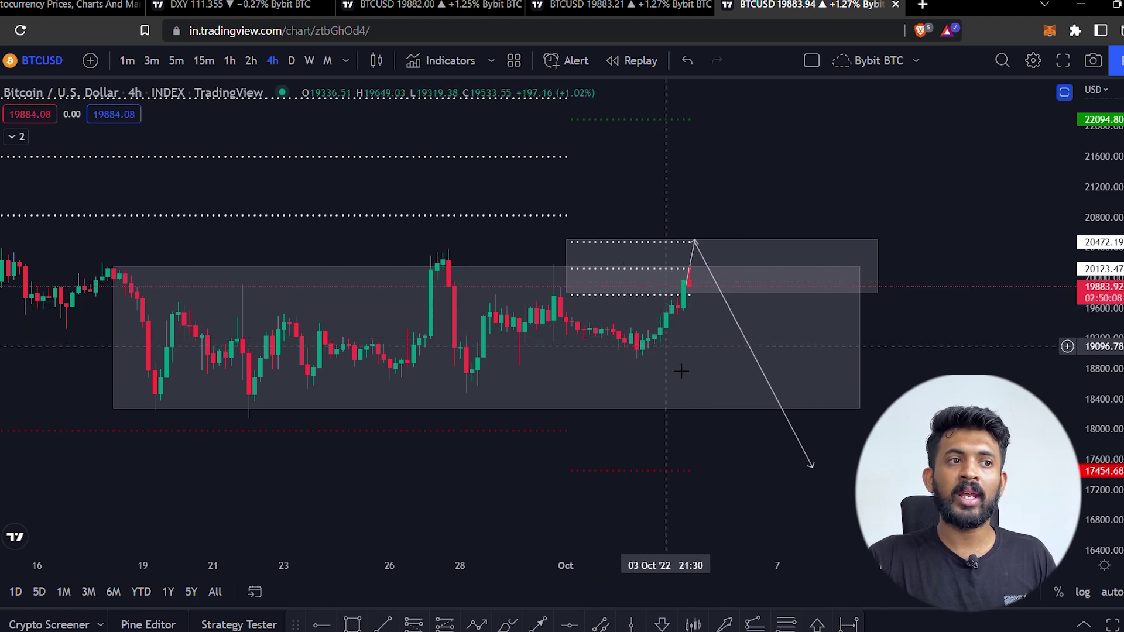
left_click(687, 271)
left_click(715, 307)
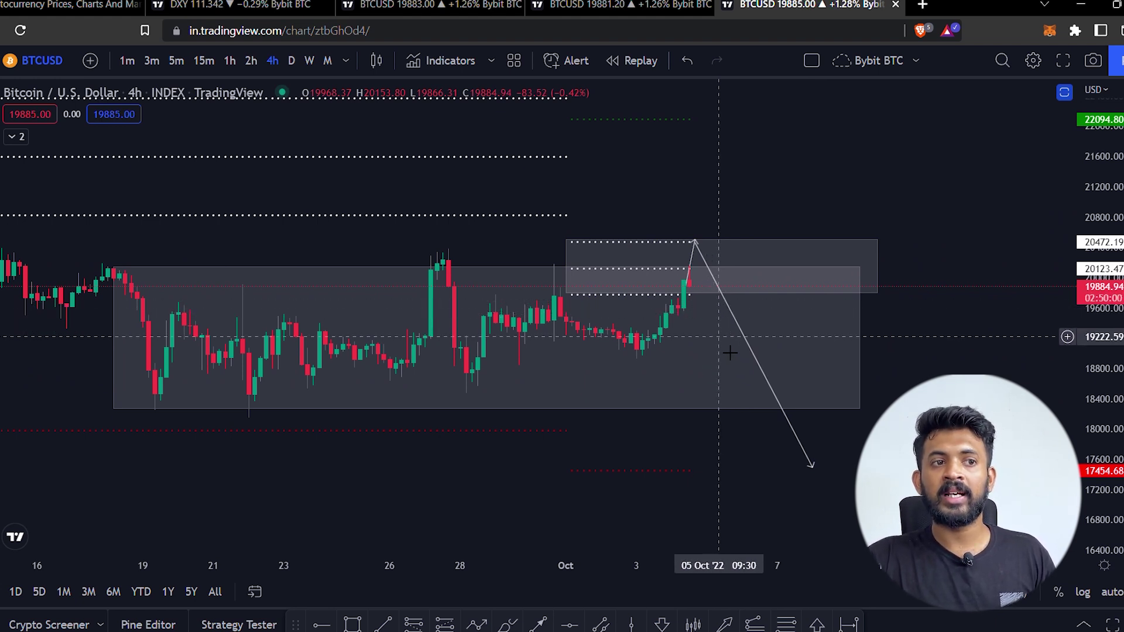
left_click_drag(754, 459, 760, 520)
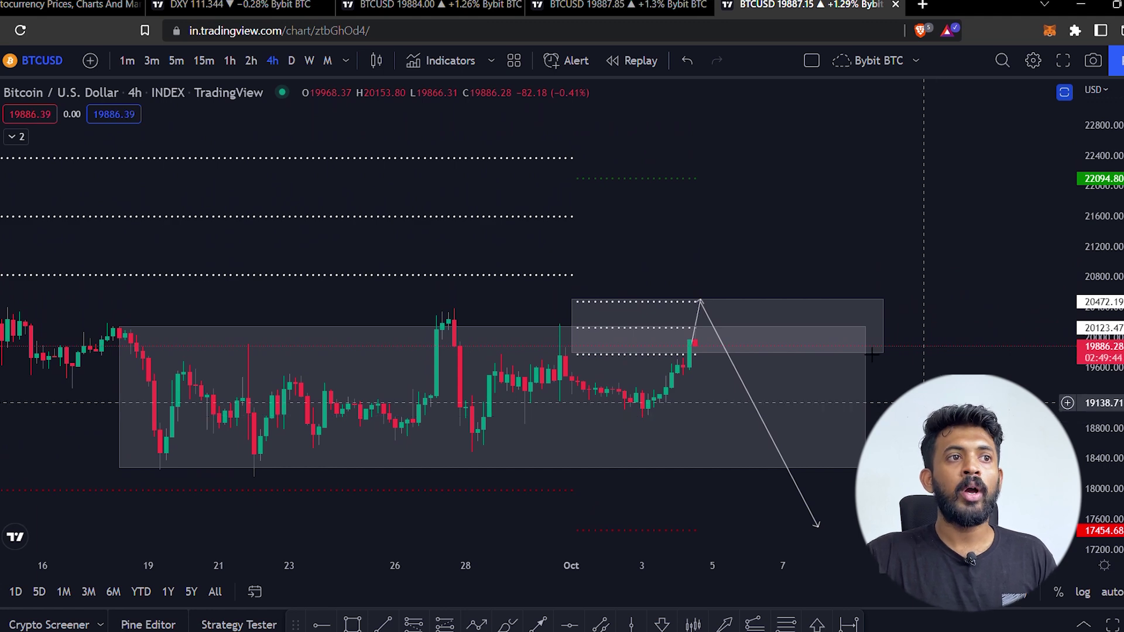
- Compare the supply zone on the daily Bitstamp chart with the October CPR zone on the 4-hour index chart
left_click(595, 7)
key("ctrl+shift+Tab")
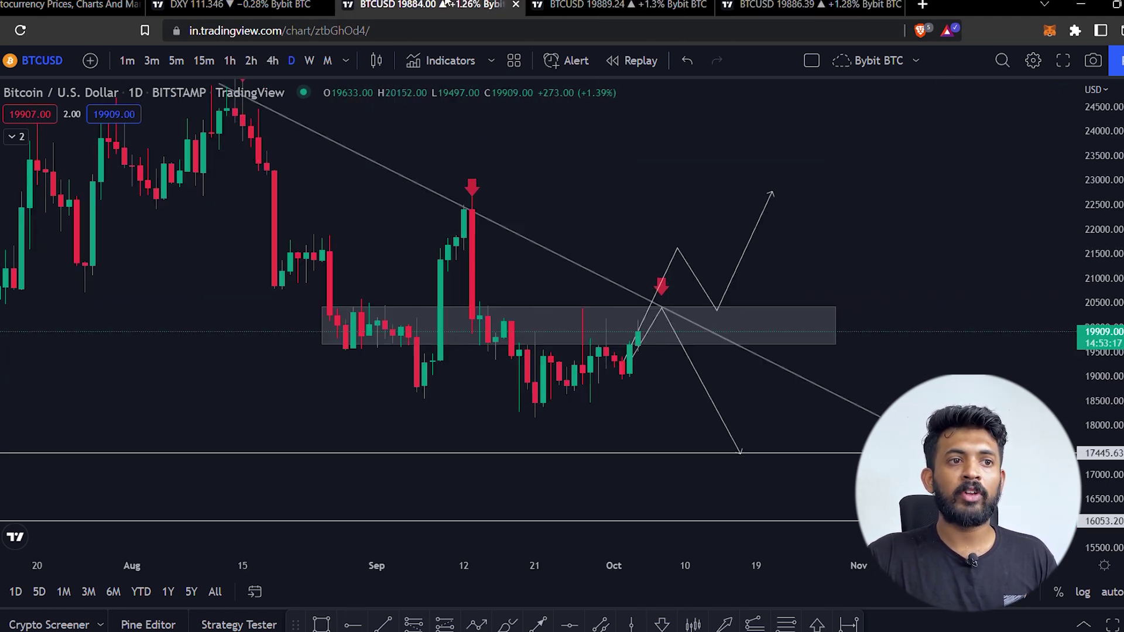
left_click(836, 323)
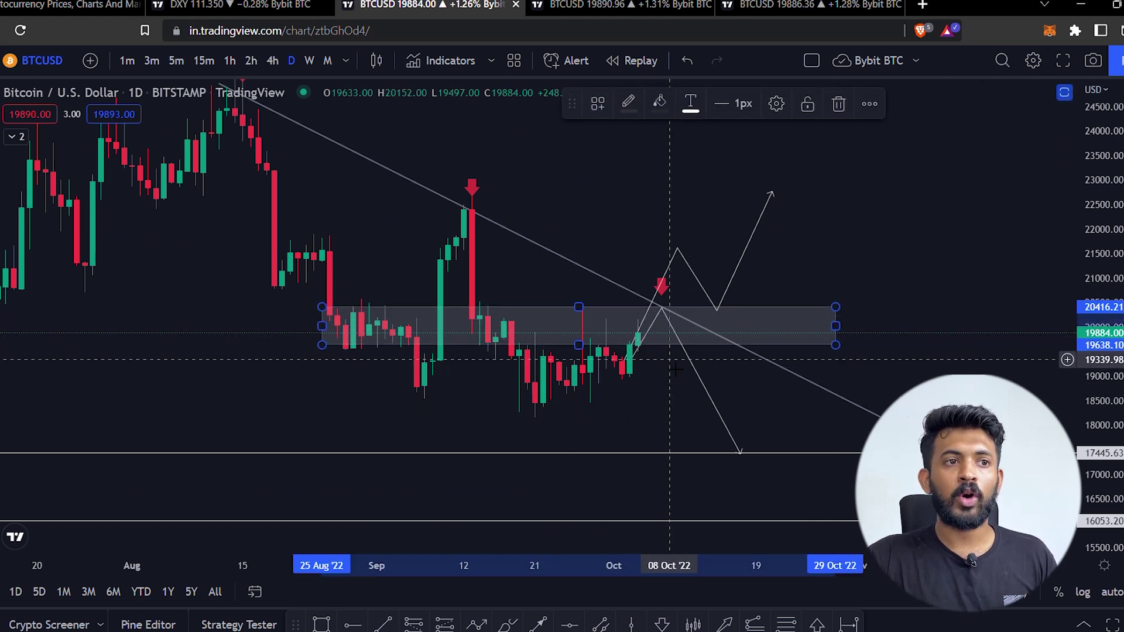
key("ctrl+Tab")
key("ctrl+Tab")
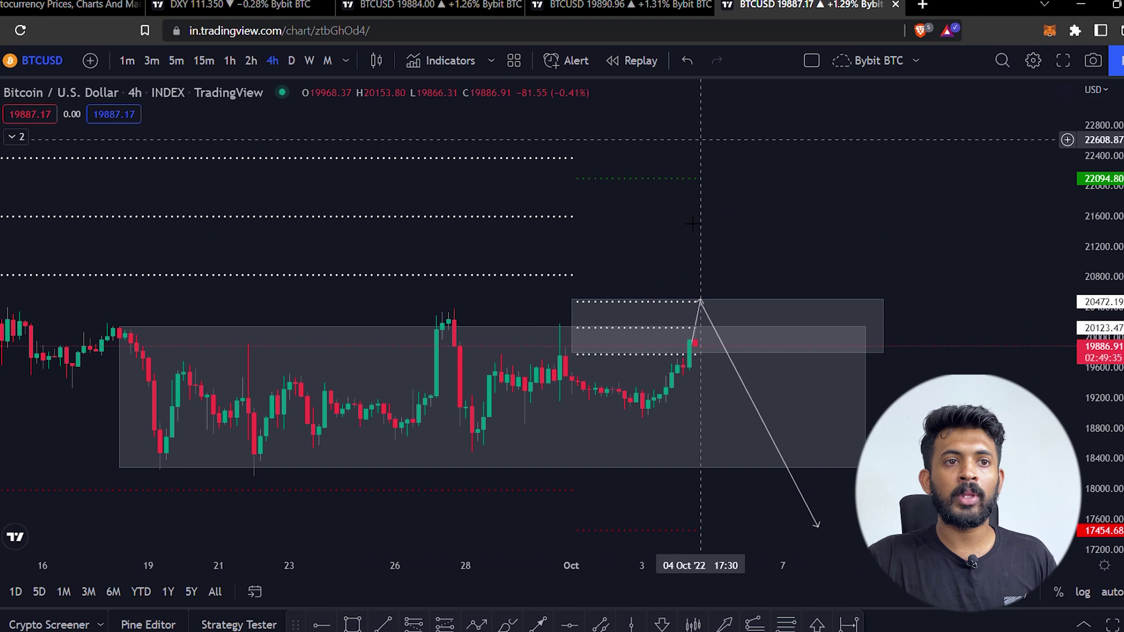
left_click(764, 304)
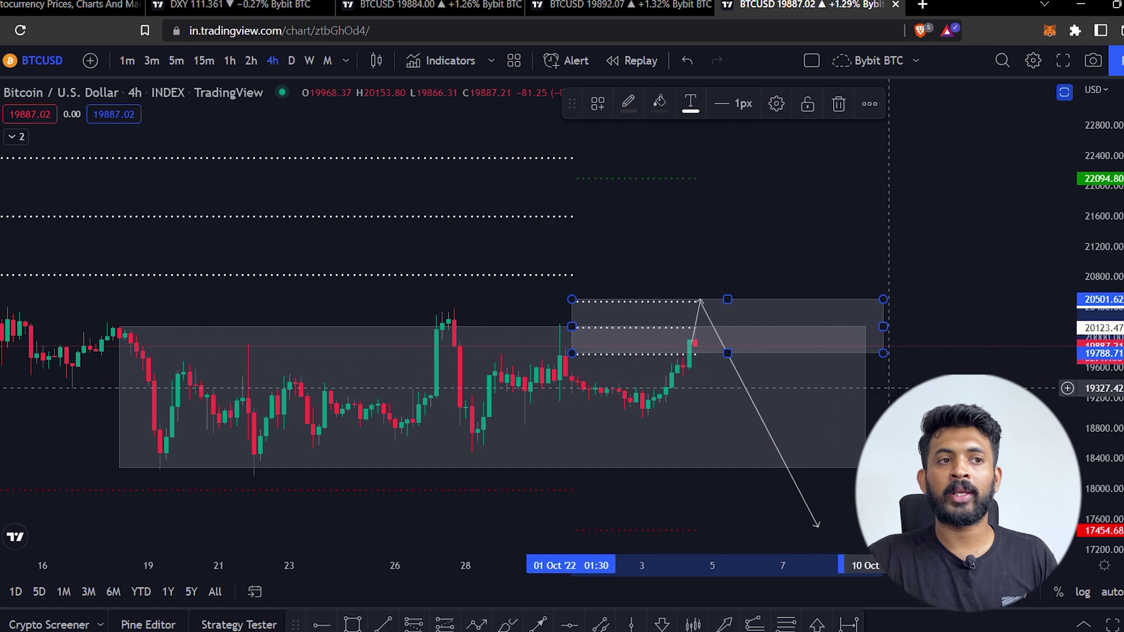
left_click(889, 390)
left_click_drag(913, 407, 916, 387)
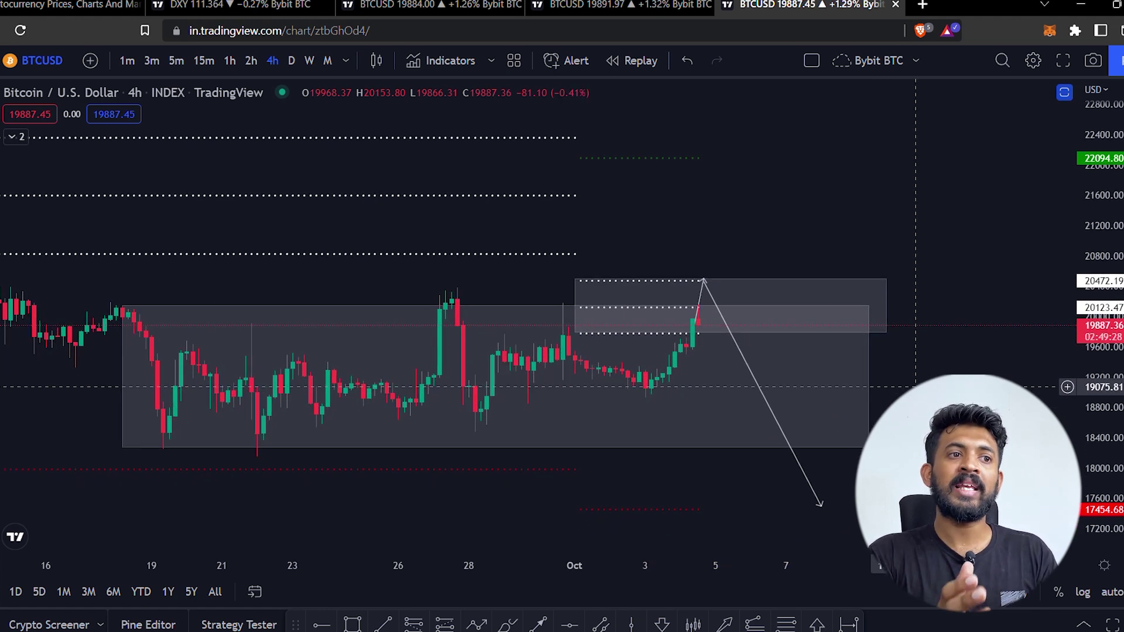